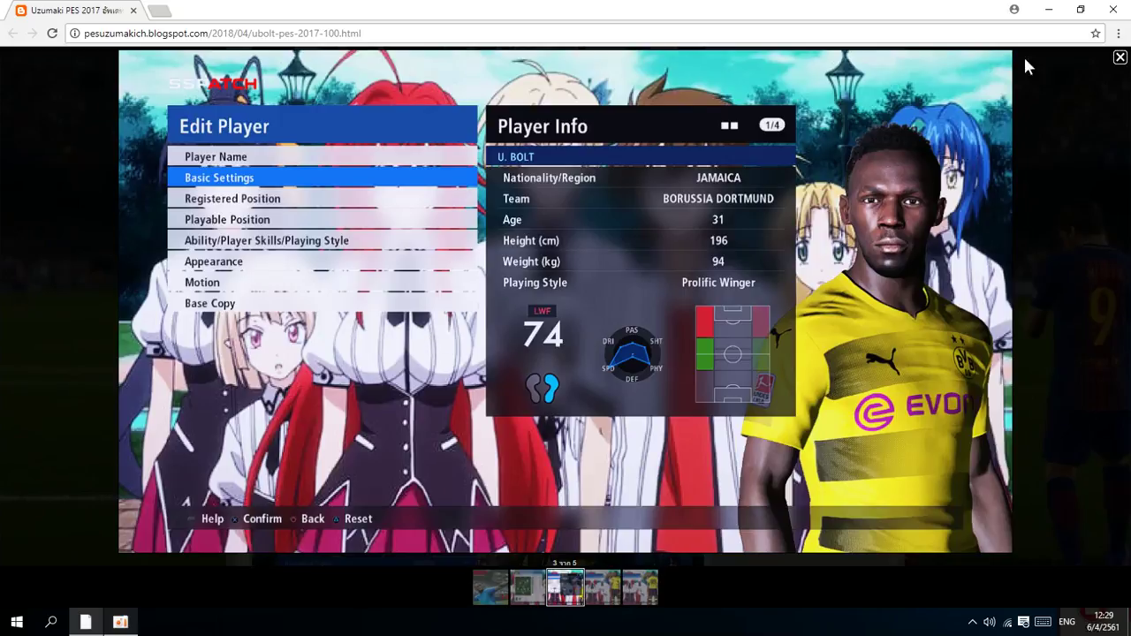
- Close the enlarged image and look through the U. Bolt blog post's in-game screenshots down to its comments and back to the download link
click(1120, 62)
scroll(491, 393, down, 5)
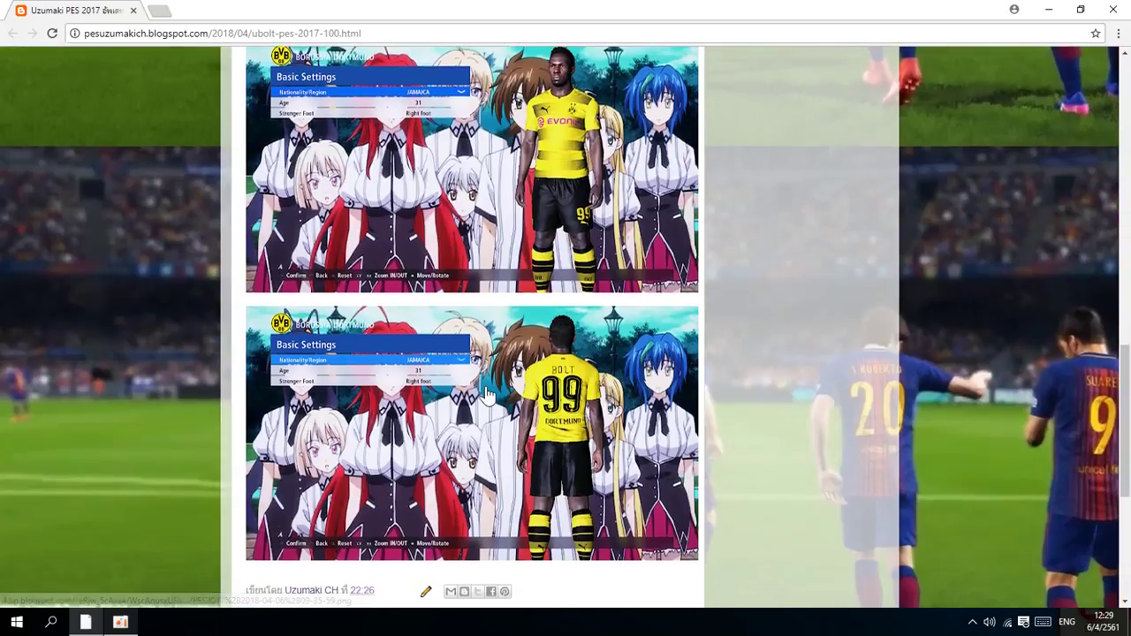
scroll(490, 392, up, 7)
scroll(491, 392, down, 12)
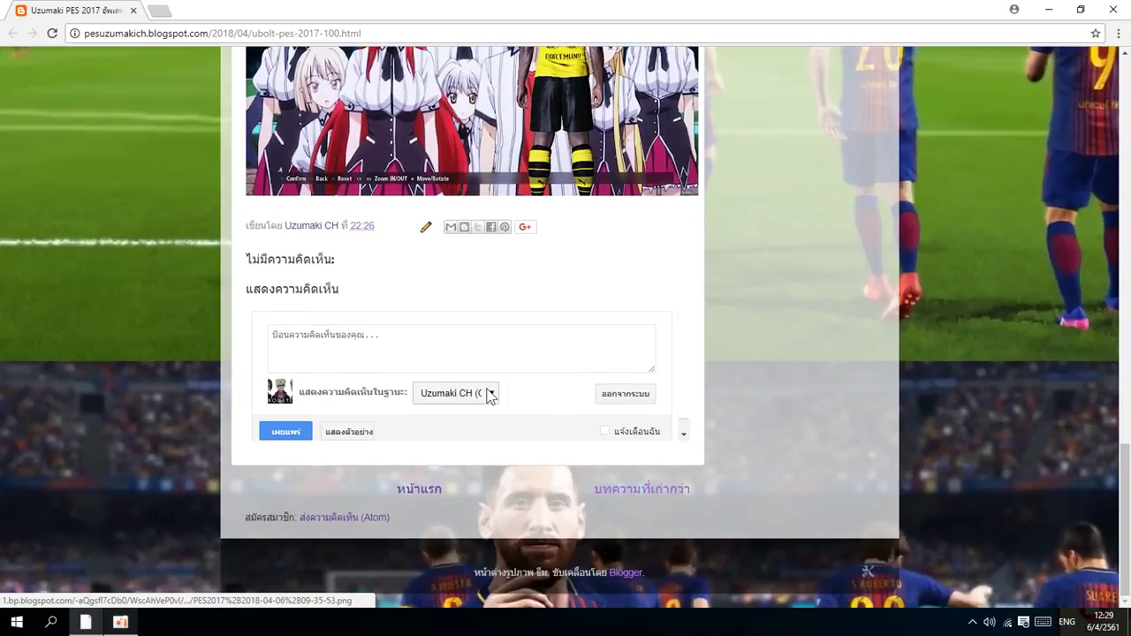
scroll(487, 397, up, 3)
scroll(508, 325, up, 4)
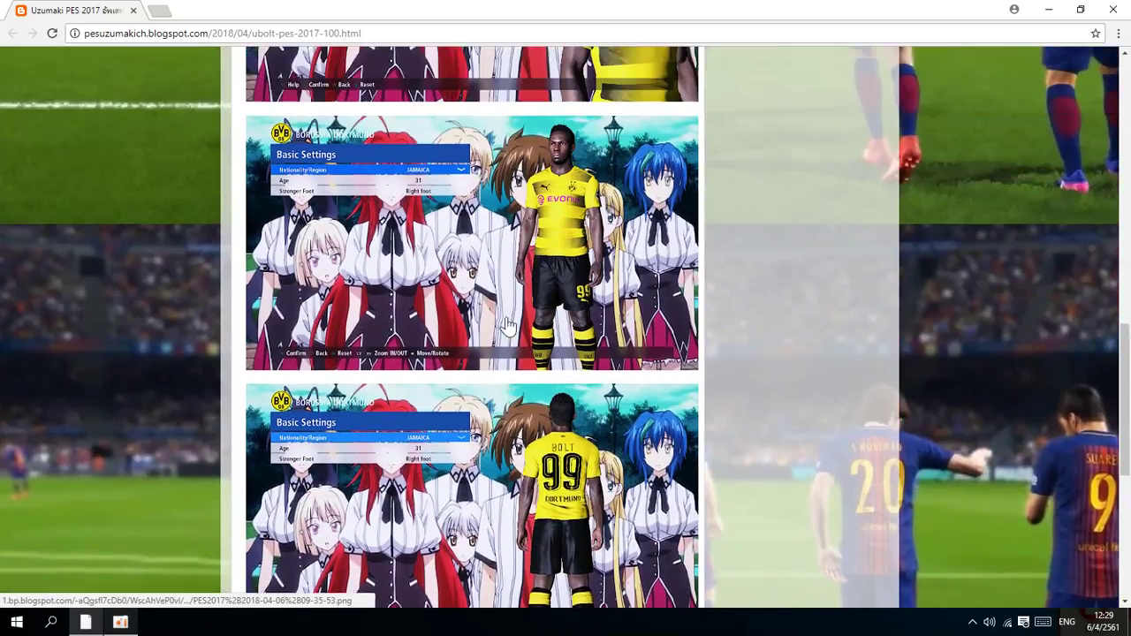
scroll(501, 325, up, 3)
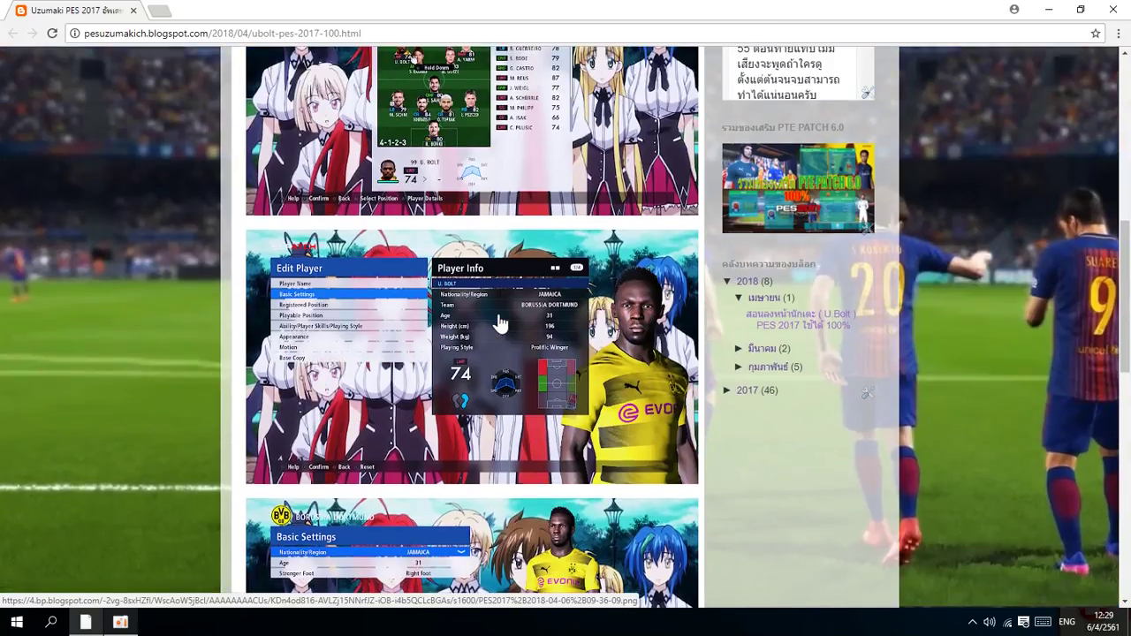
scroll(501, 328, up, 6)
scroll(501, 336, down, 3)
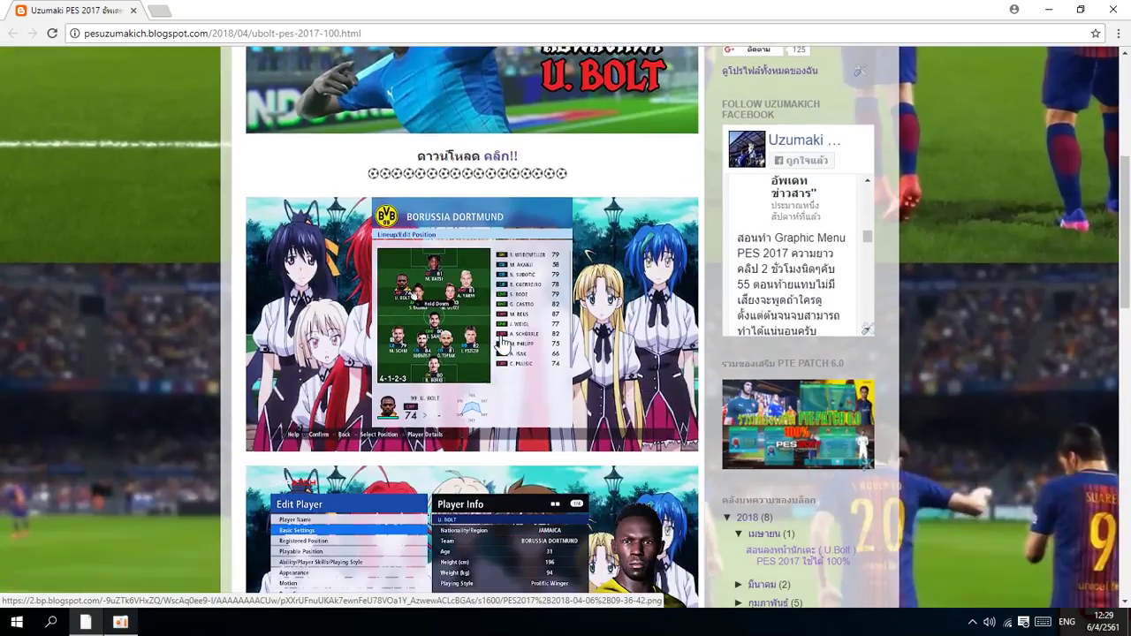
scroll(502, 343, up, 2)
scroll(502, 343, up, 1)
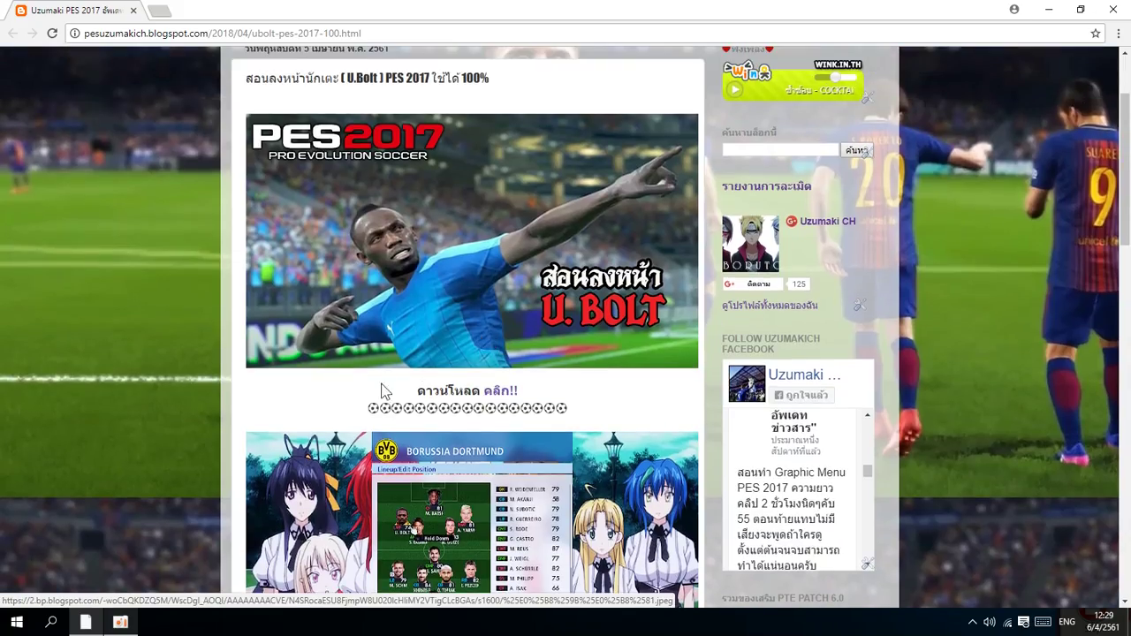
- Open the U. Bolt post's download link in a new tab and switch to the Google Drive file page
right_click(488, 399)
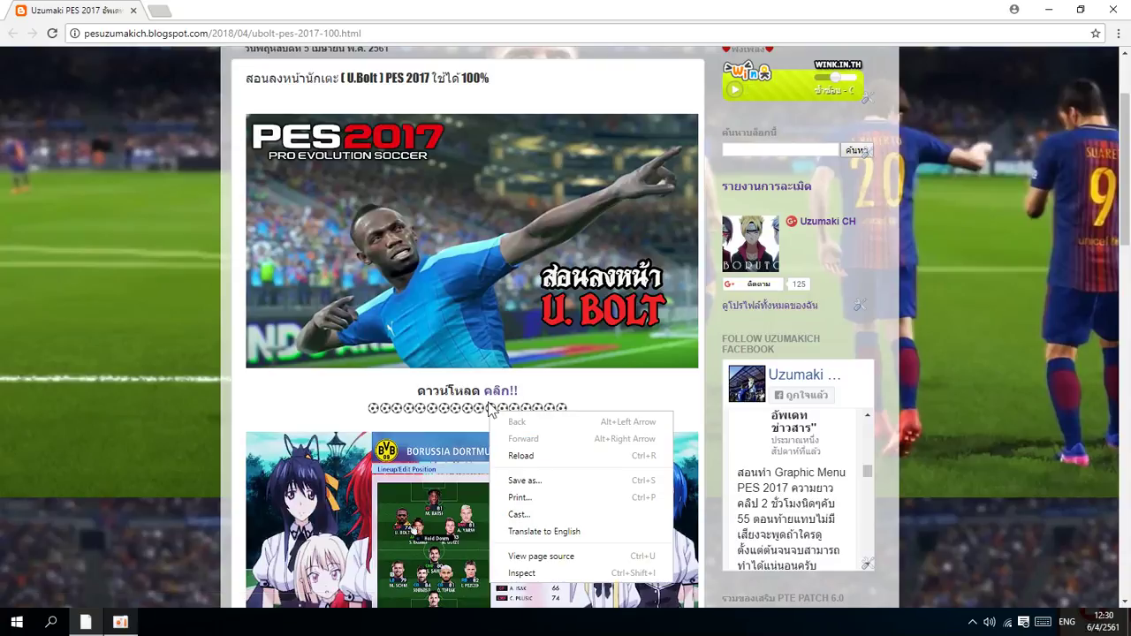
click(416, 389)
right_click(493, 393)
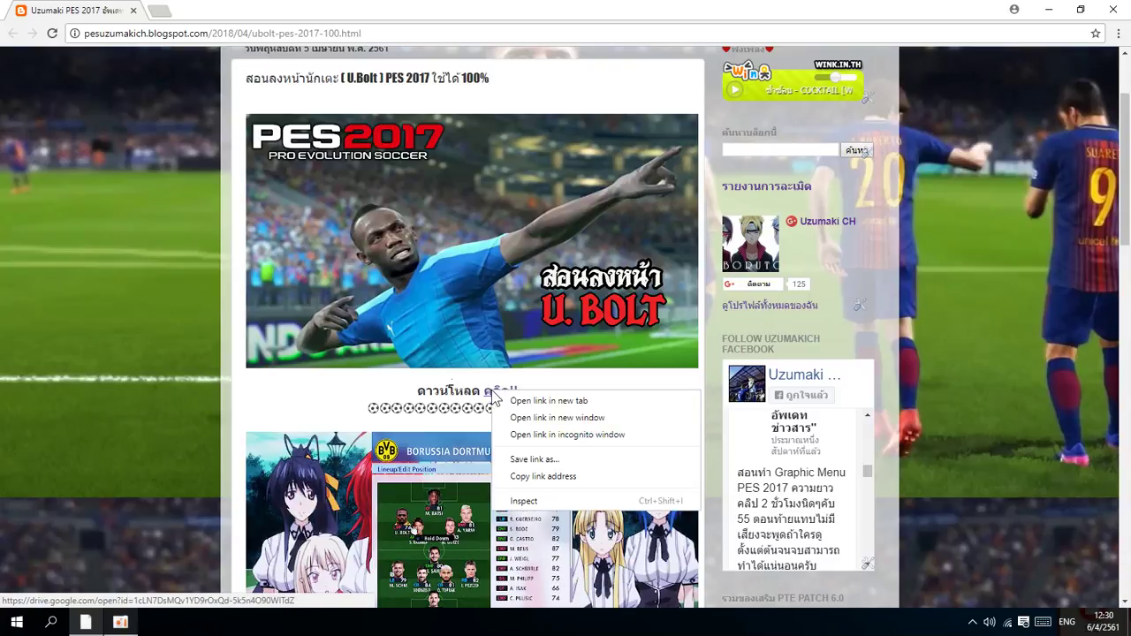
click(509, 404)
click(225, 10)
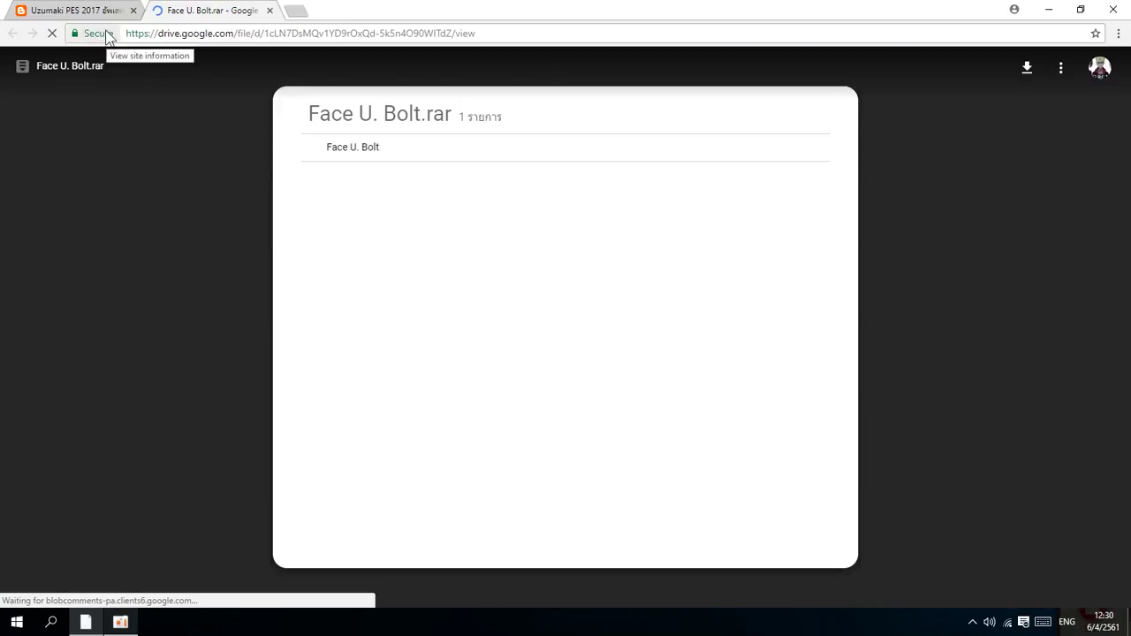
- Start downloading Face U. Bolt.rar, cancel the download and close the Google Drive page
click(1027, 67)
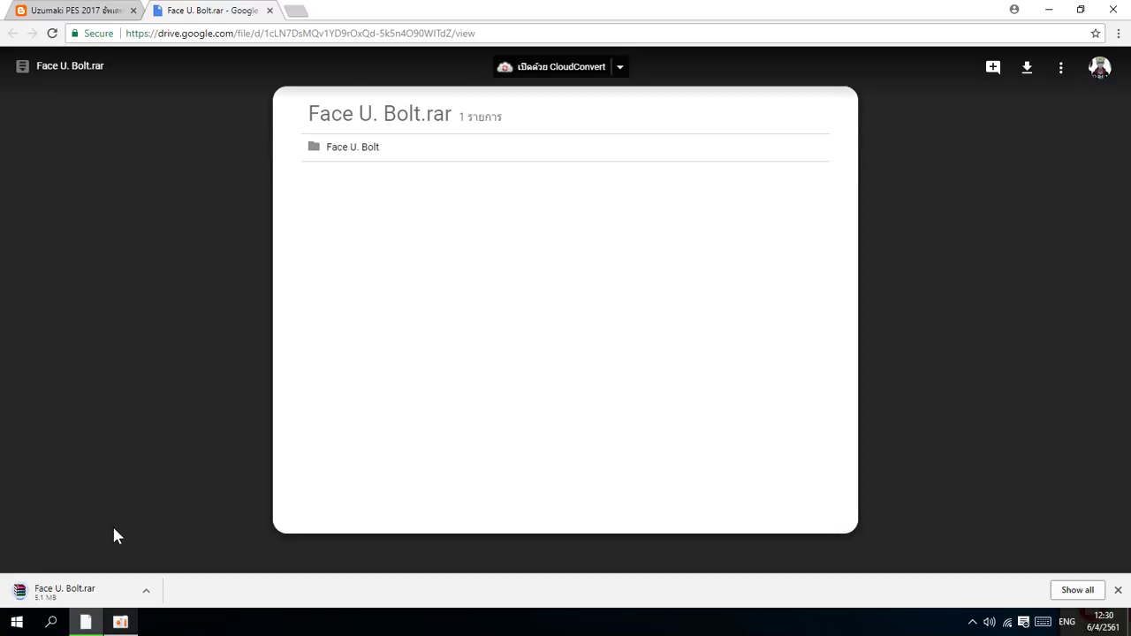
click(145, 591)
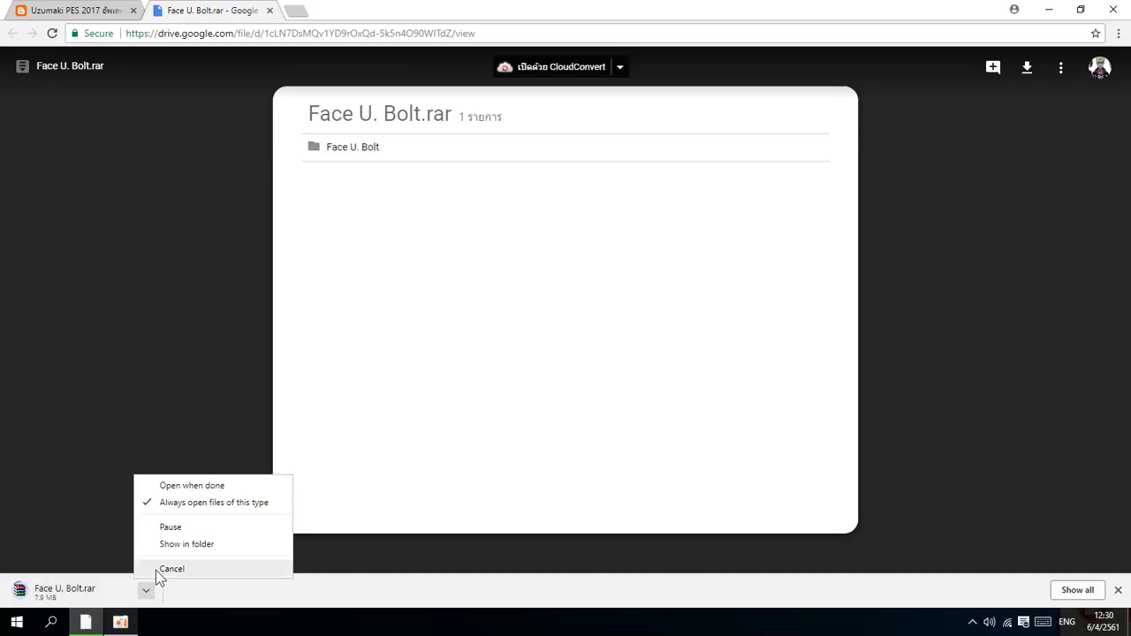
click(160, 570)
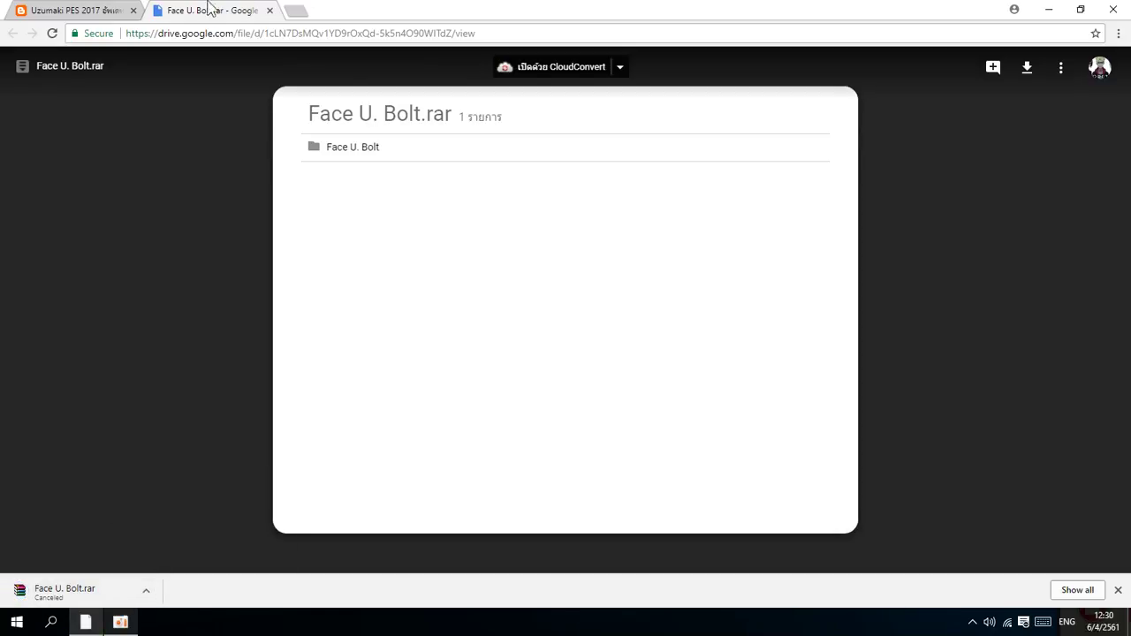
click(271, 11)
- Extract the Face U. Bolt archive on the desktop and place the extracted folder beside the archive
click(1054, 11)
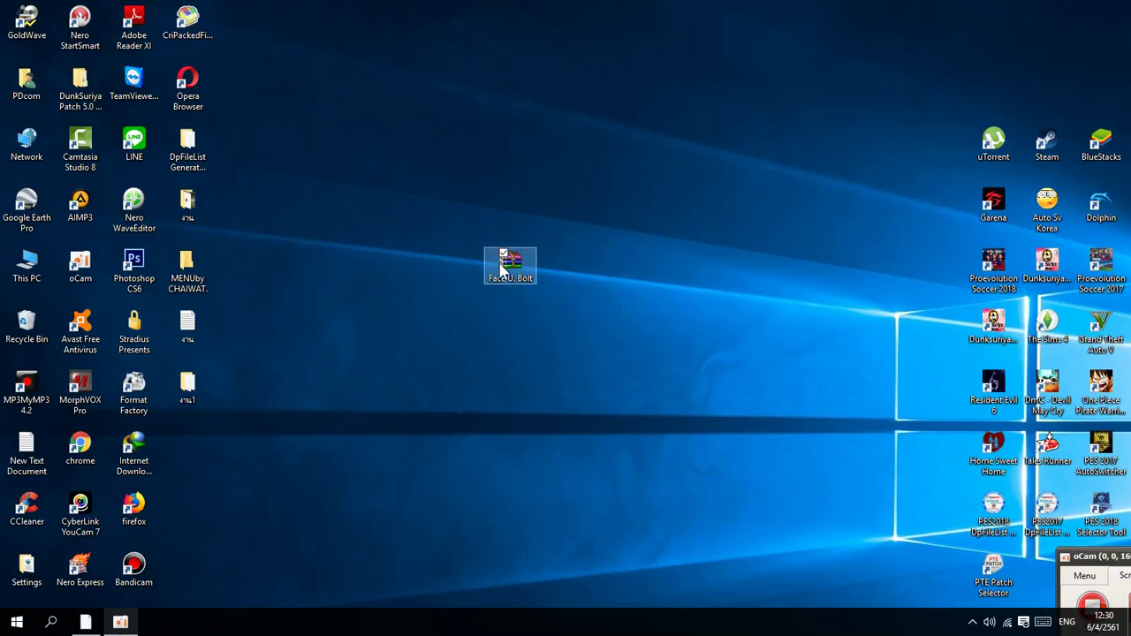
right_click(501, 271)
click(524, 310)
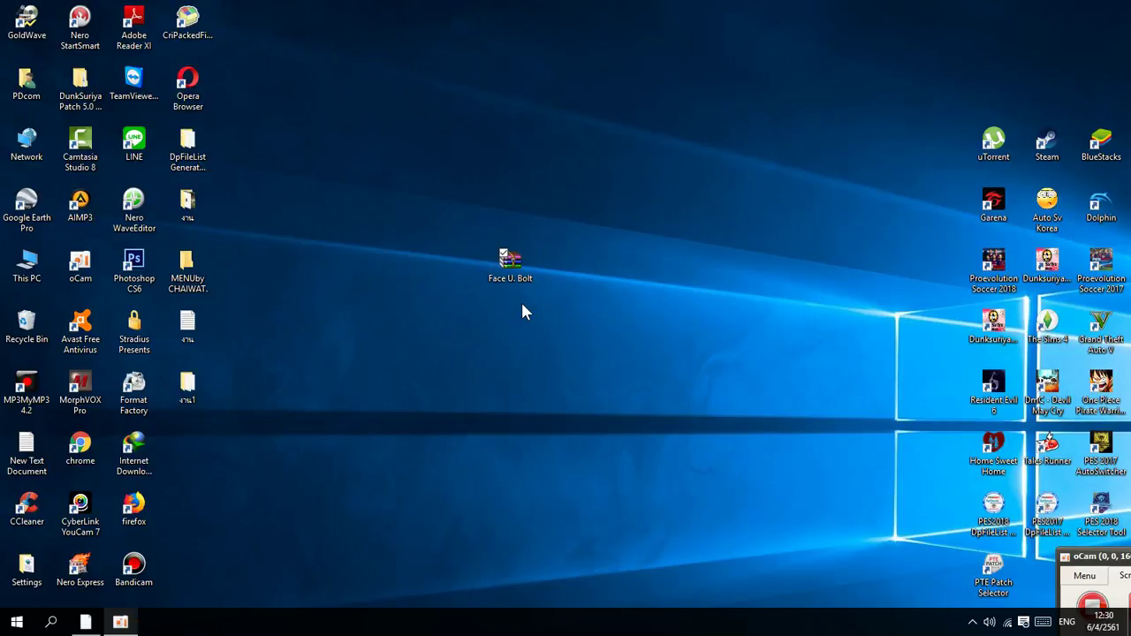
drag(188, 445, 569, 289)
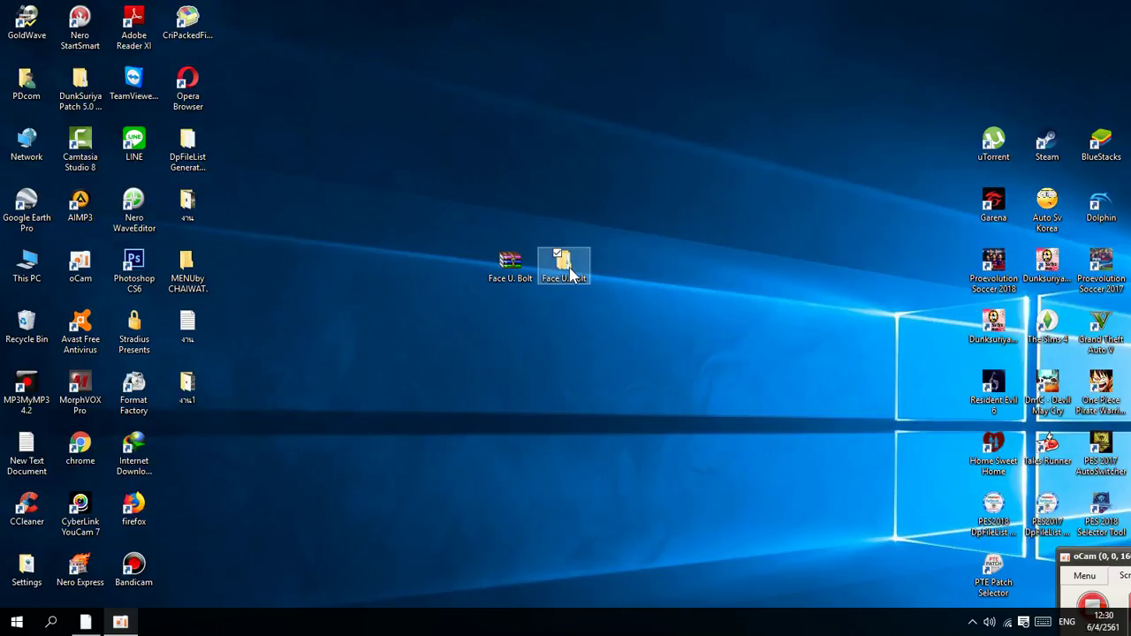
- Open the extracted Face U. Bolt folder and go into its SSPATCH subfolder
double_click(570, 276)
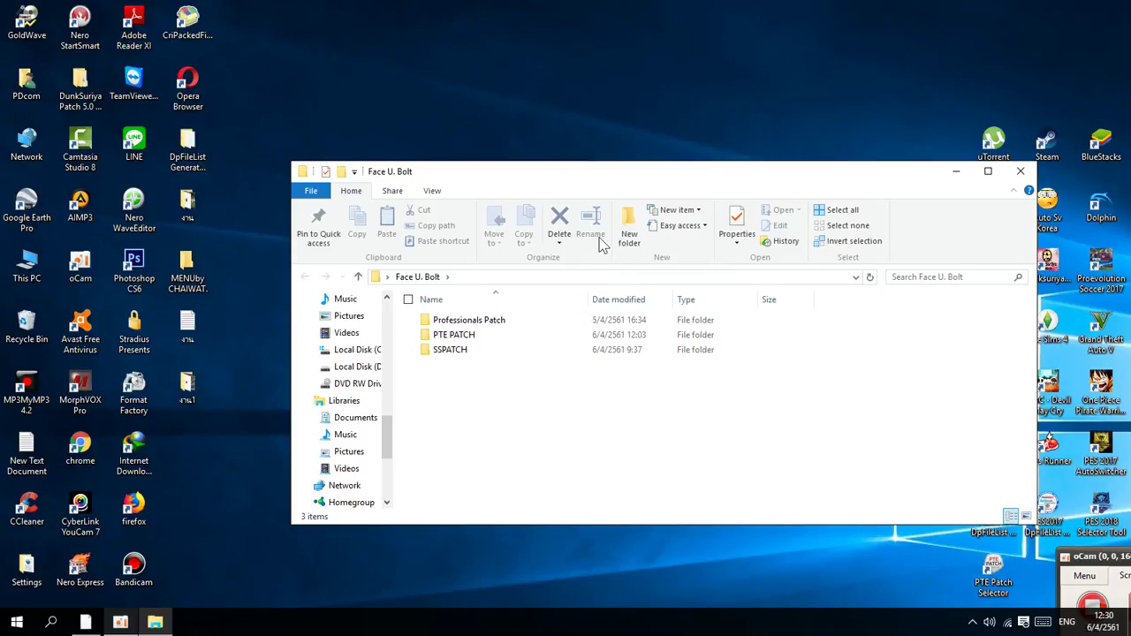
click(495, 353)
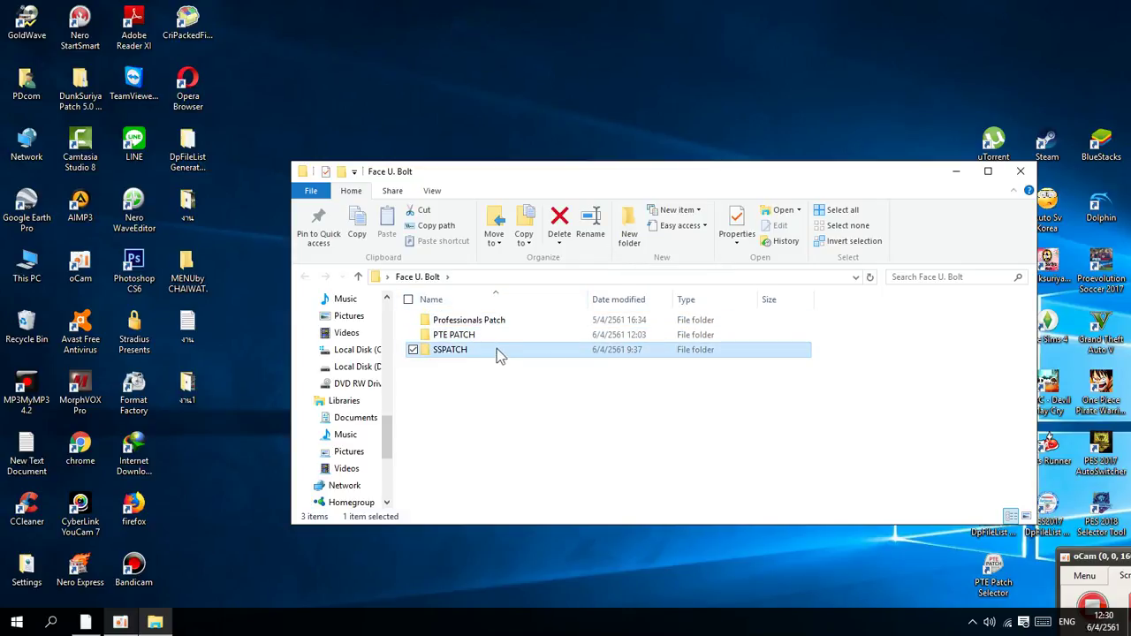
drag(750, 174, 666, 47)
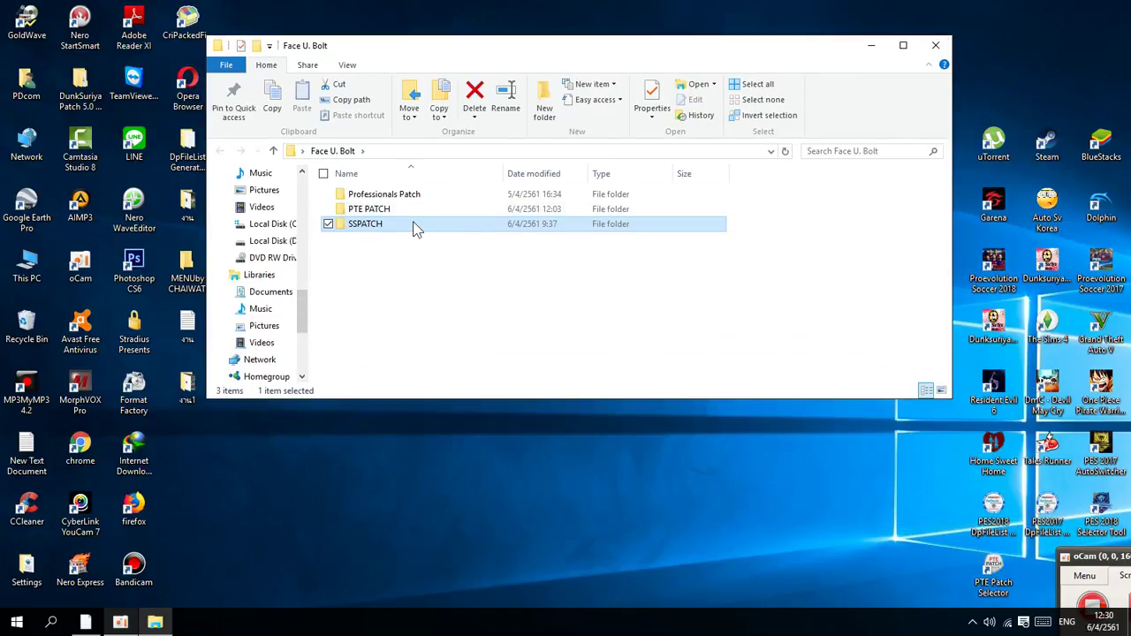
double_click(416, 224)
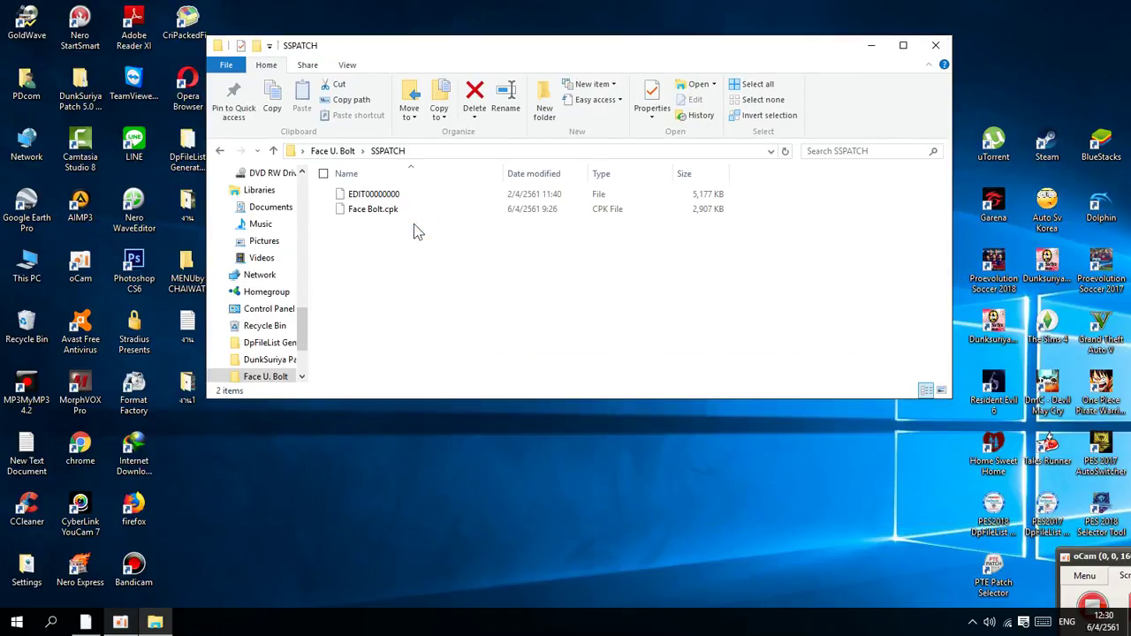
click(220, 151)
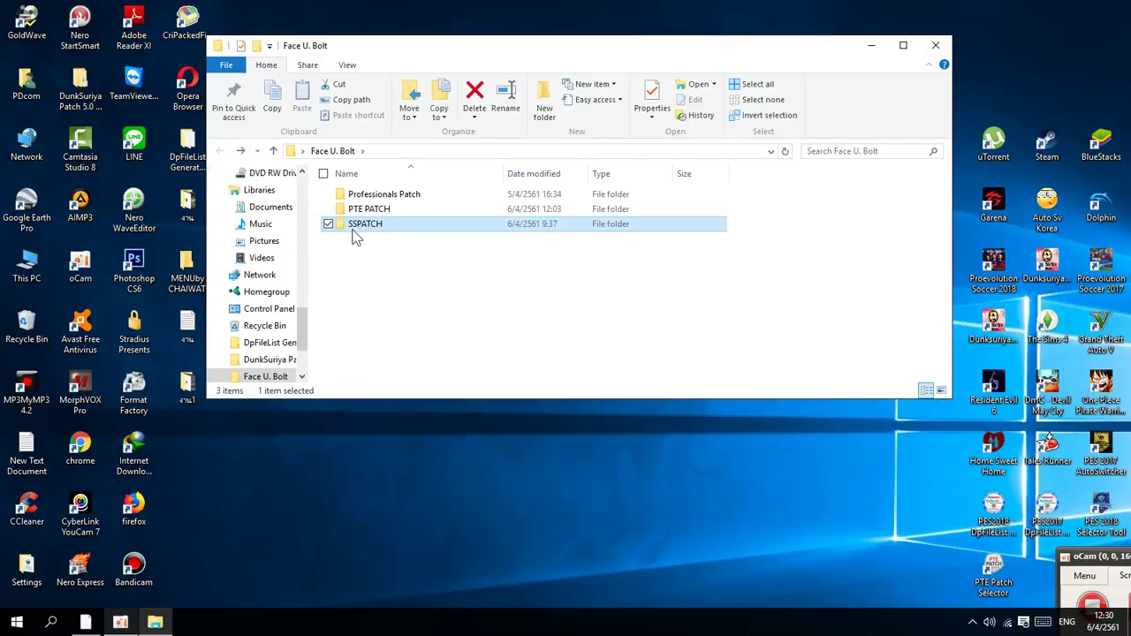
double_click(352, 228)
- Copy the EDIT00000000 file from the SSPATCH folder
click(361, 195)
right_click(358, 195)
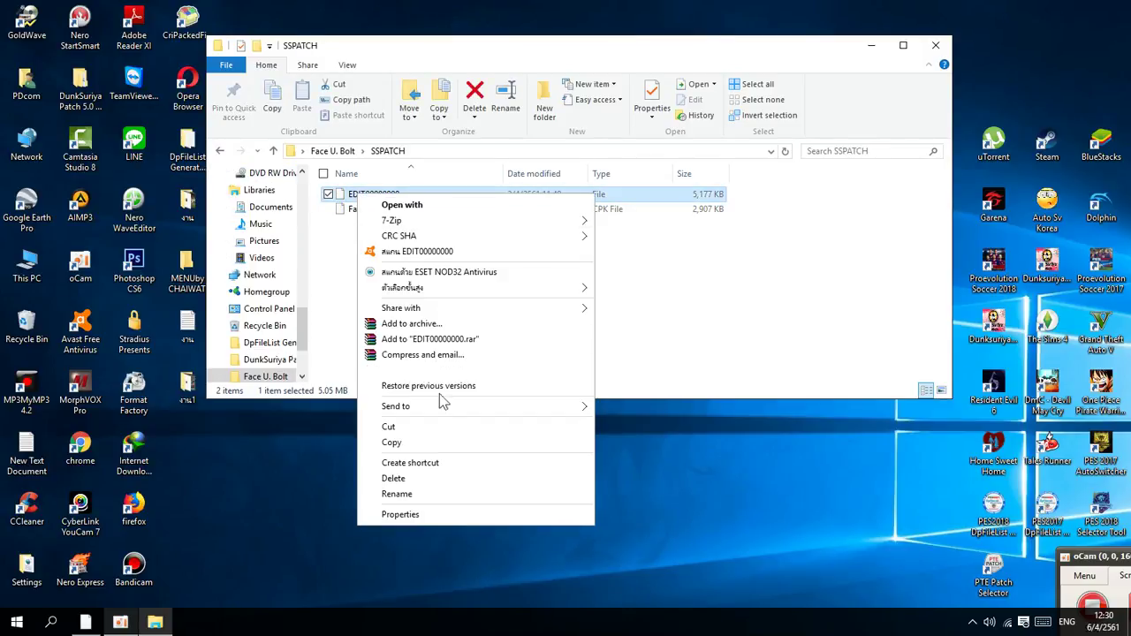
click(394, 442)
- Open the save folder in Documents > KONAMI > Pro Evolution Soccer 2017 in a second File Explorer window
click(27, 327)
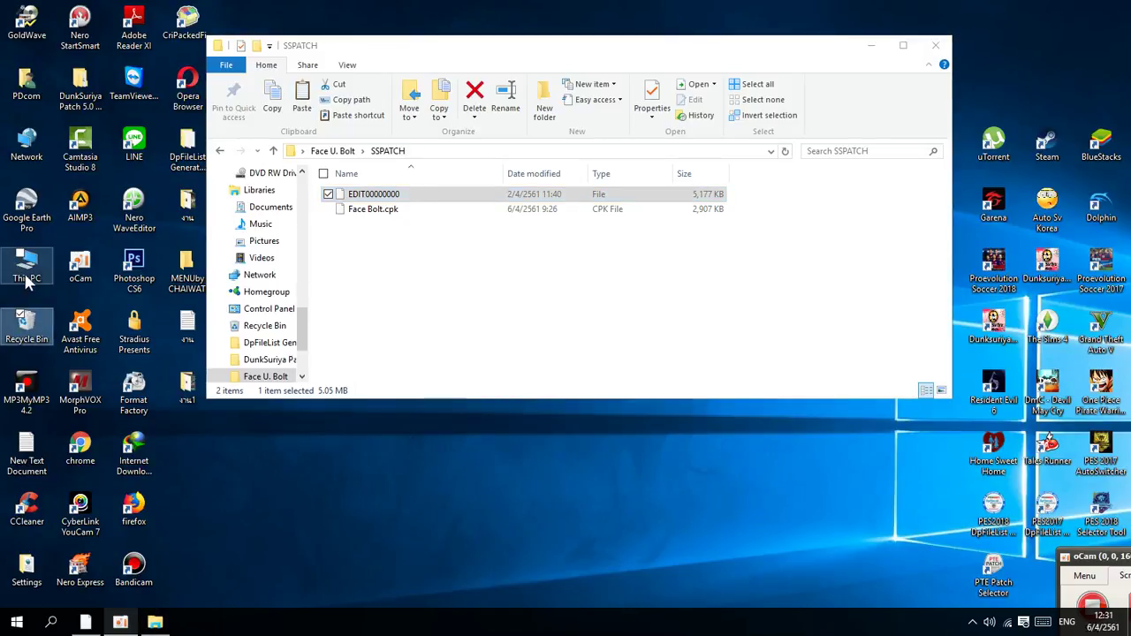
click(28, 279)
double_click(27, 279)
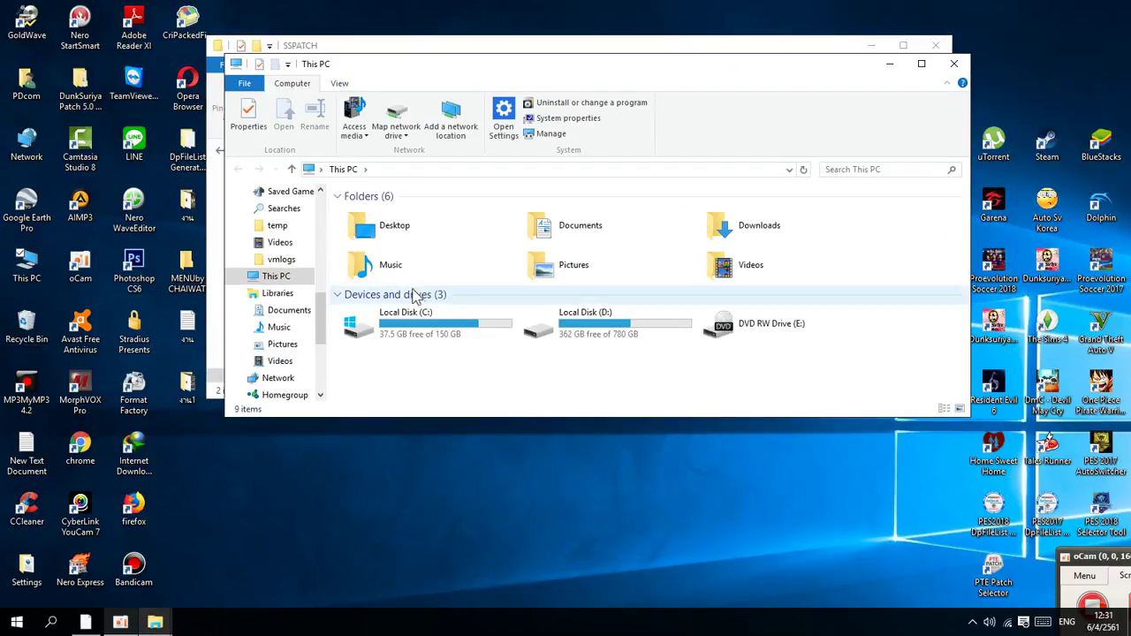
click(570, 228)
double_click(570, 228)
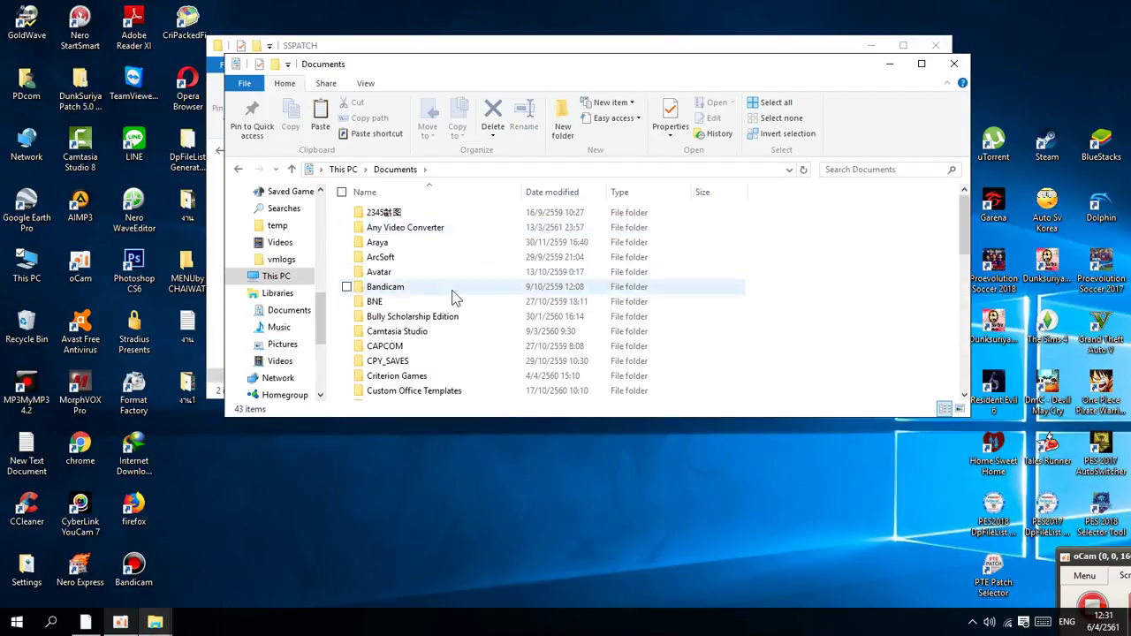
scroll(384, 318, down, 3)
click(385, 393)
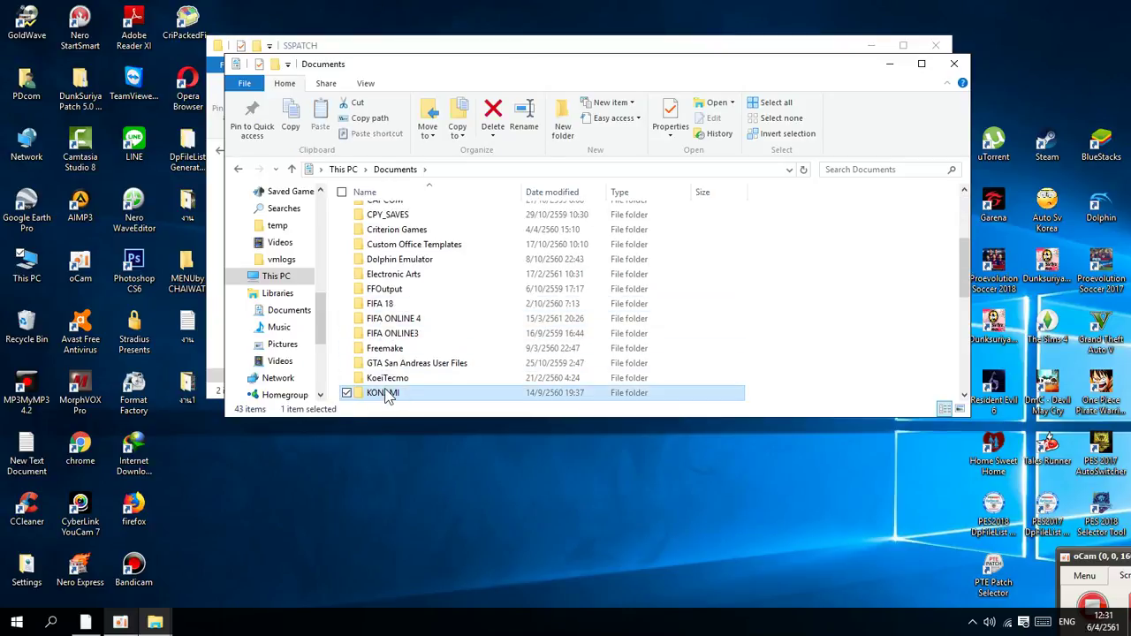
double_click(385, 393)
click(412, 228)
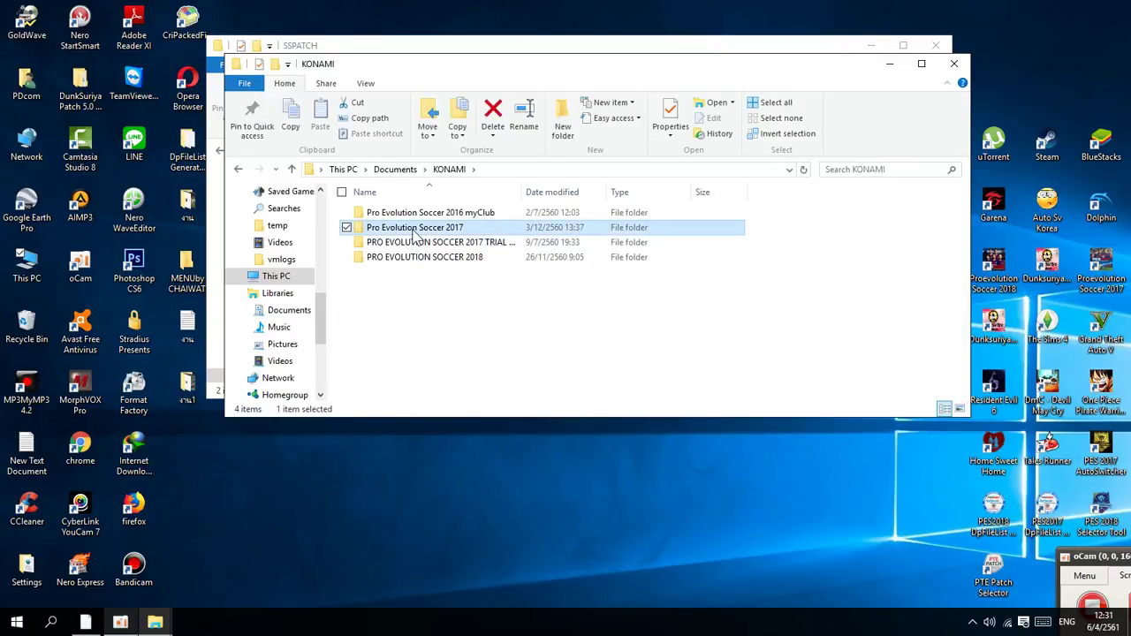
double_click(412, 228)
double_click(409, 231)
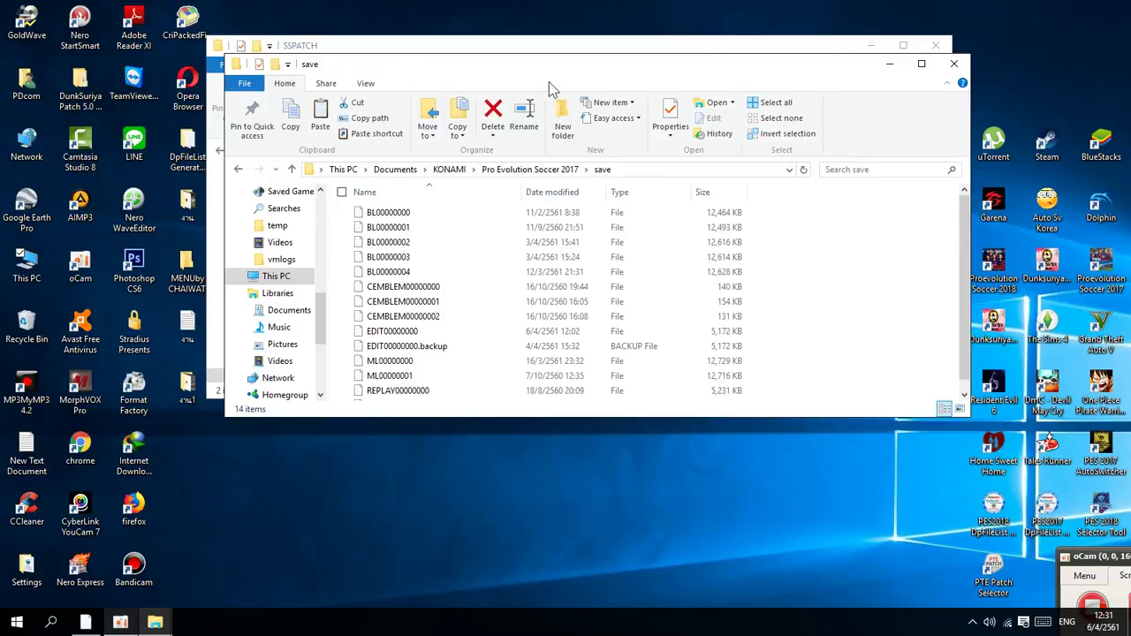
- Place the two folder windows side by side and paste EDIT00000000 into the save folder, replacing the existing file
drag(823, 63, 774, 17)
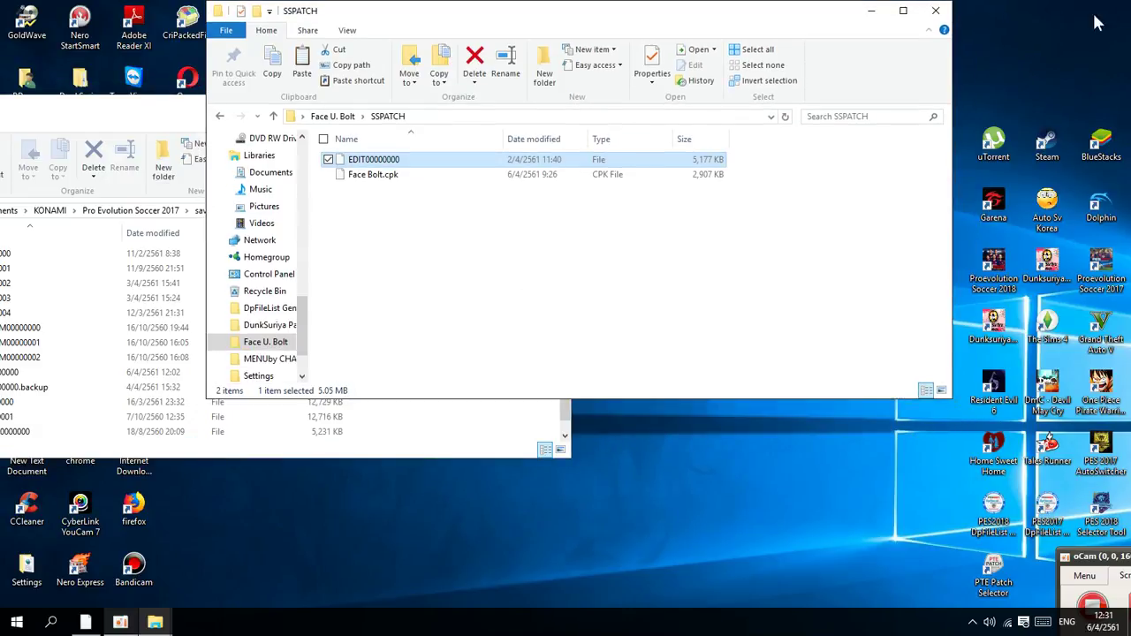
drag(633, 33, 1032, 55)
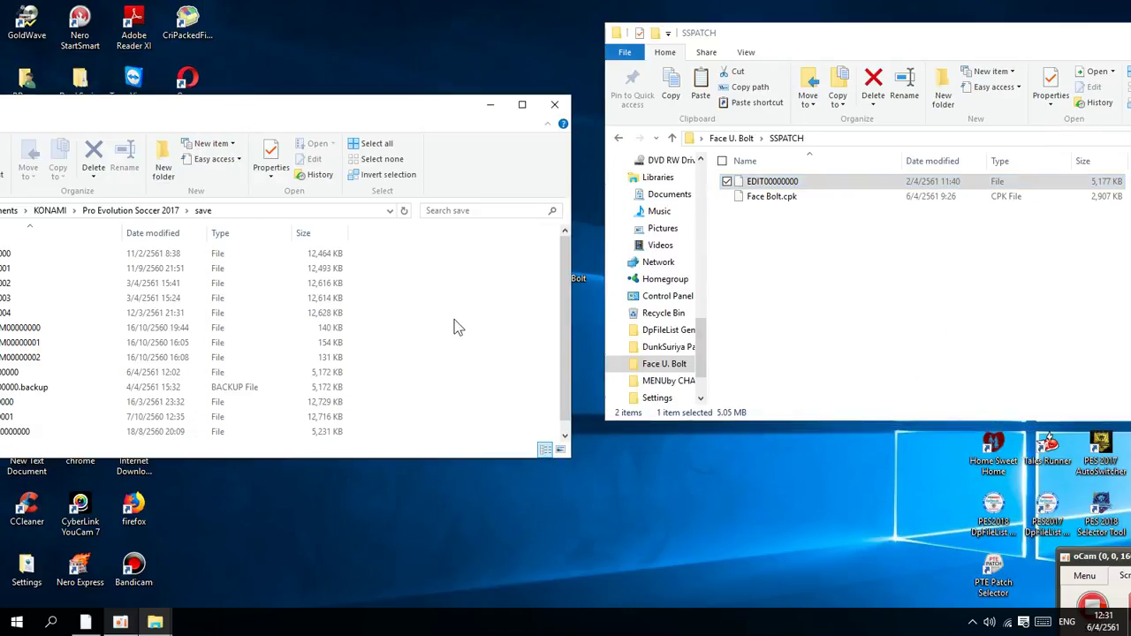
right_click(453, 319)
click(483, 421)
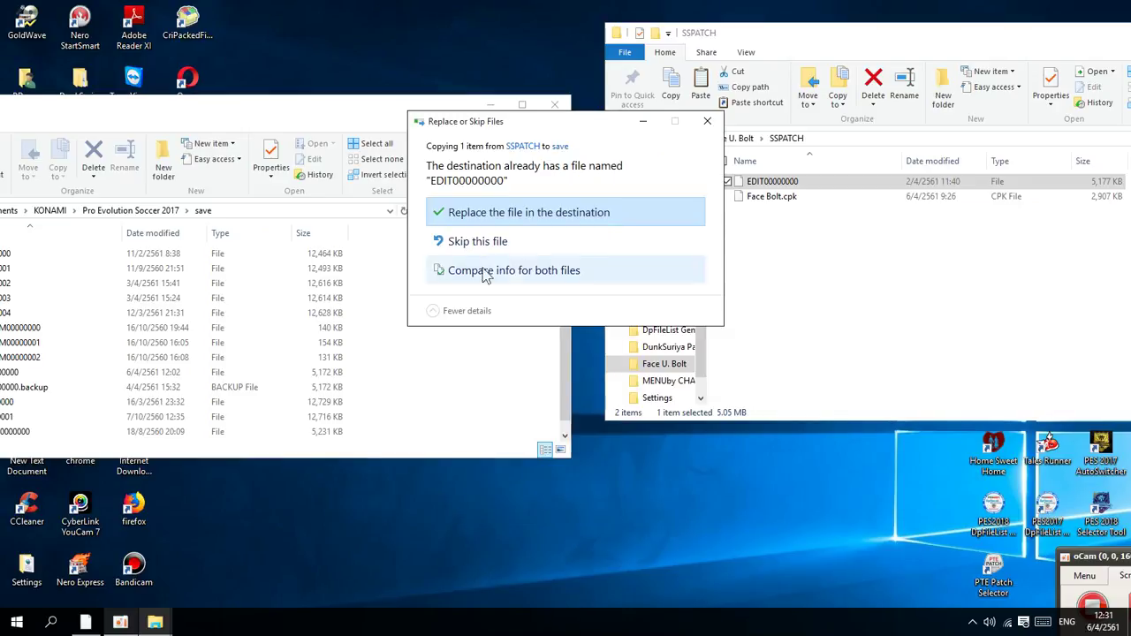
click(539, 212)
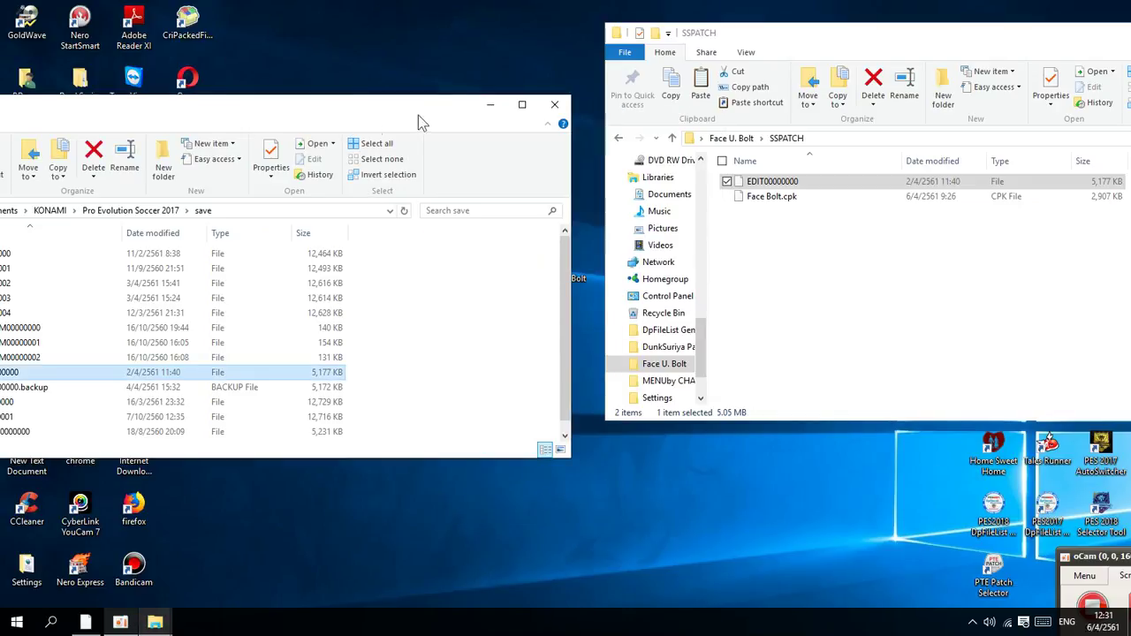
- Delete EDIT00000000.backup from the save folder and select the EDIT00000000 file
drag(406, 117, 517, 97)
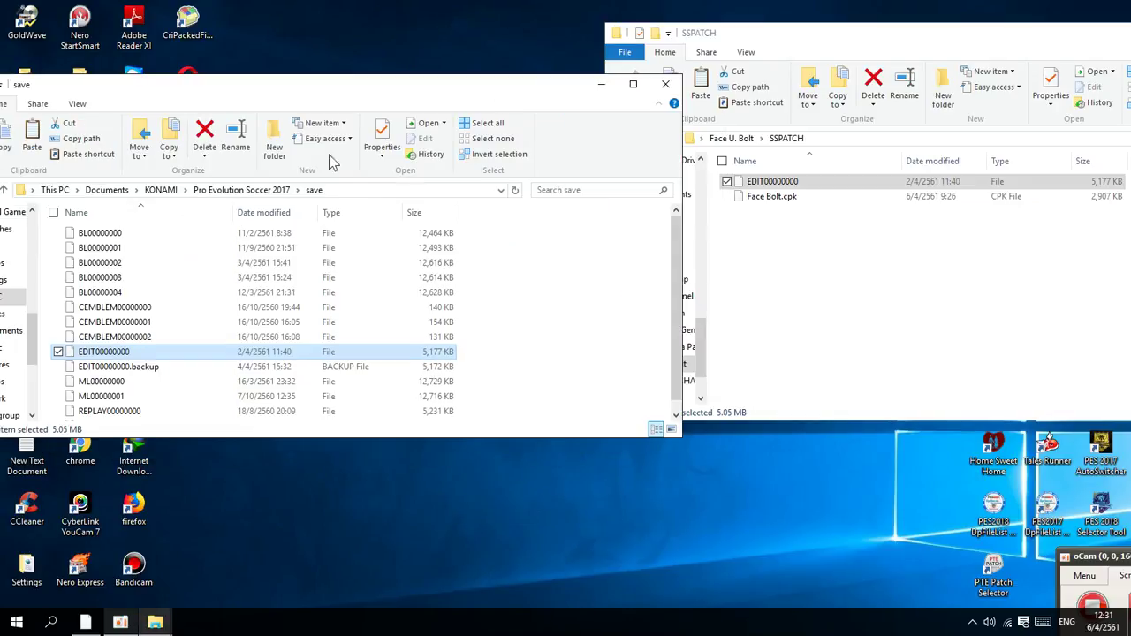
click(274, 382)
click(274, 367)
right_click(274, 371)
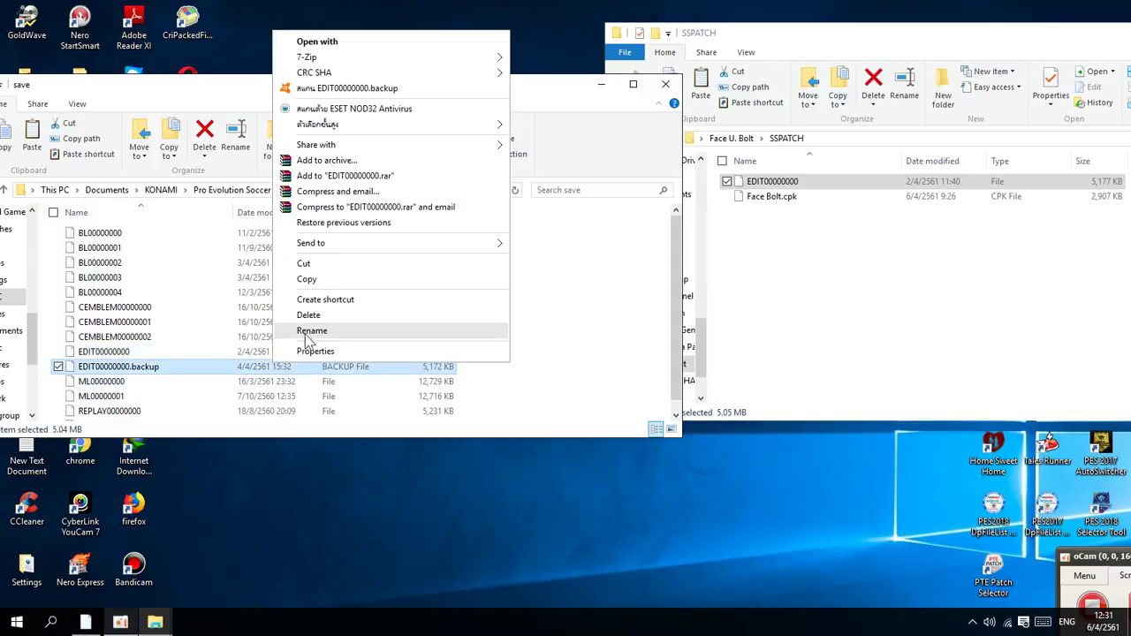
click(305, 317)
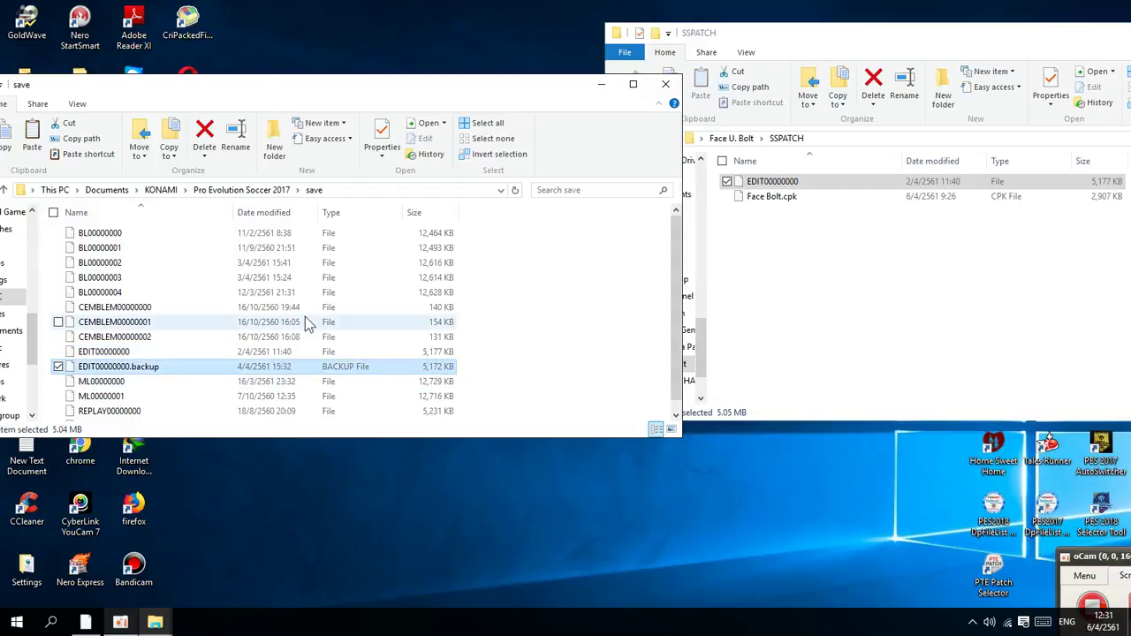
click(235, 355)
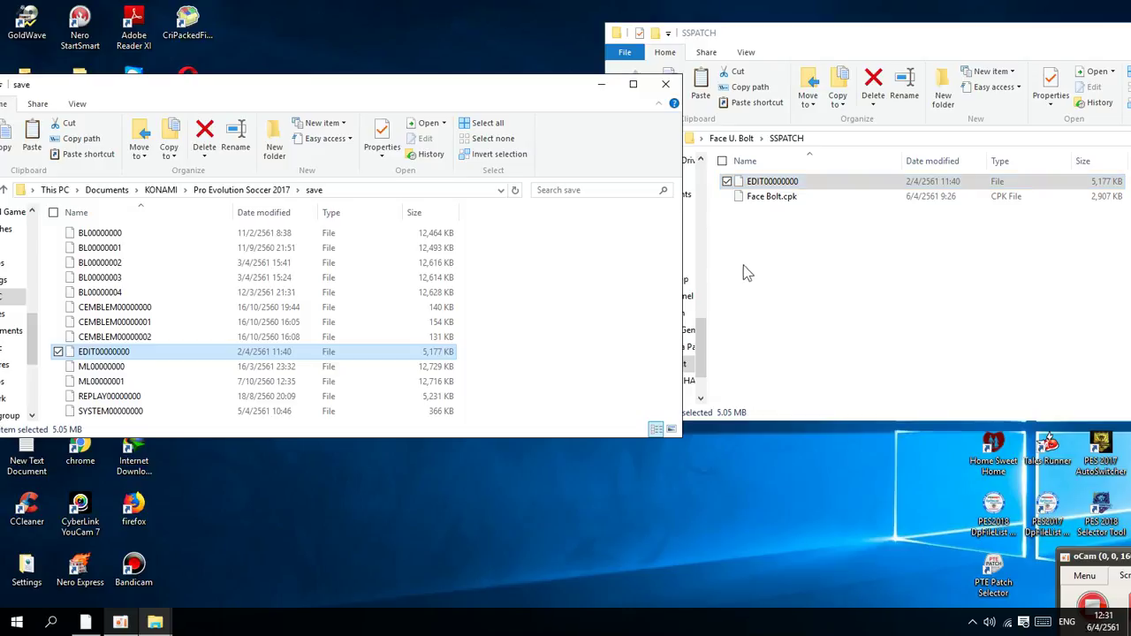
- Close the save folder, open the PES 2017 shortcut's file location, and place its download folder beside the SSPATCH window
click(665, 83)
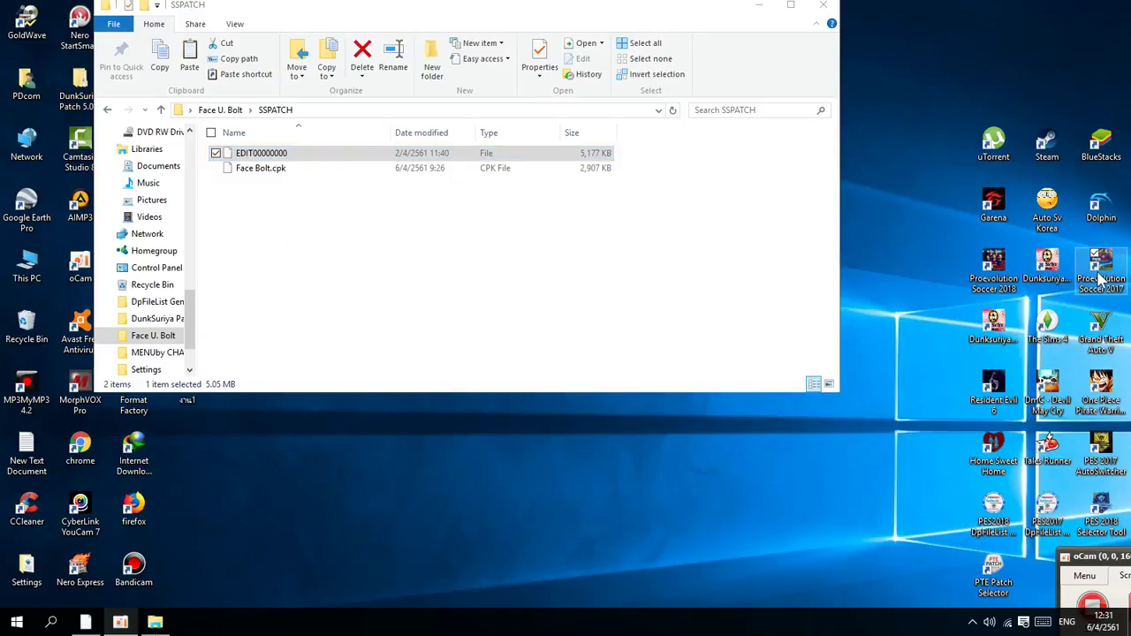
right_click(1096, 276)
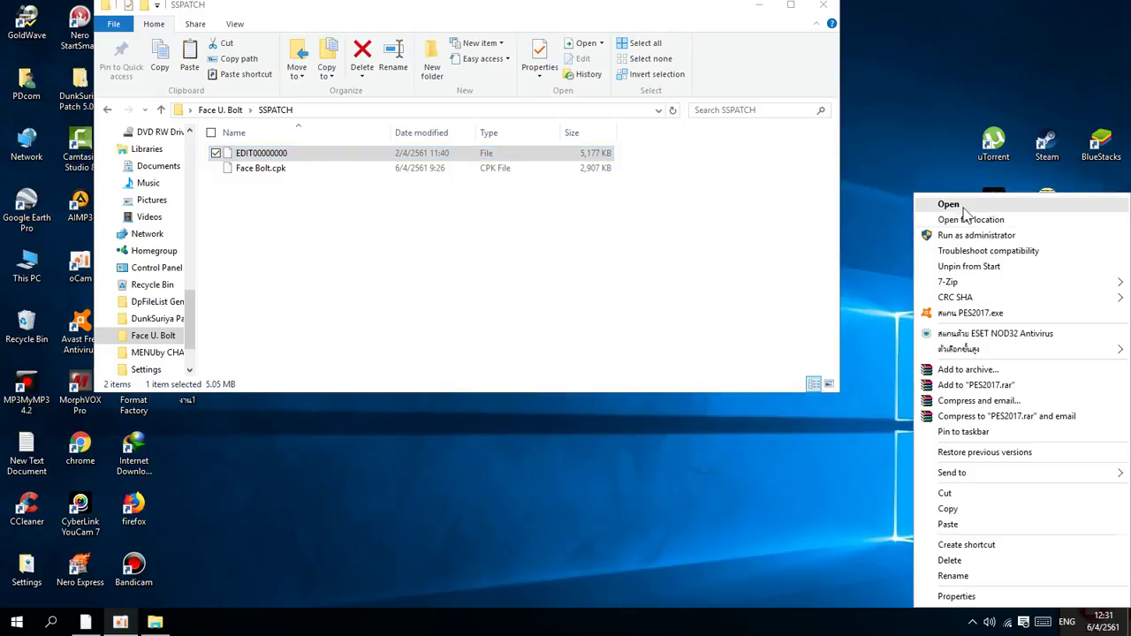
click(971, 219)
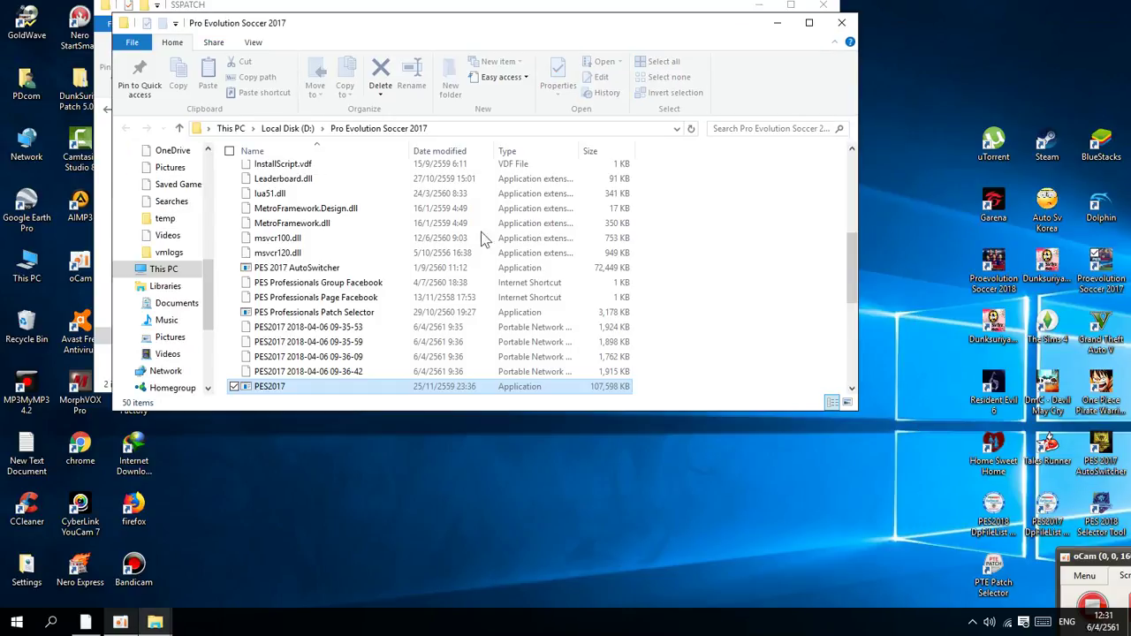
scroll(485, 238, up, 10)
double_click(270, 223)
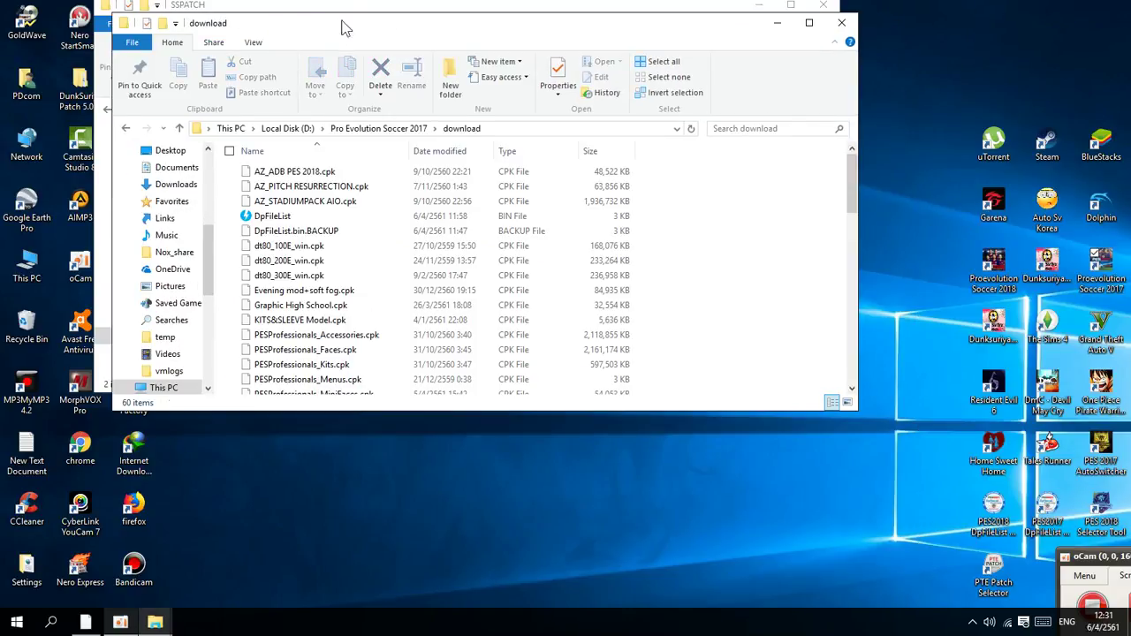
drag(344, 28, 714, 147)
- Check Face Bolt.cpk in the SSPATCH folder and the EDIT00000000 and Face Bolt.cpk files in the PTE PATCH folder
click(323, 168)
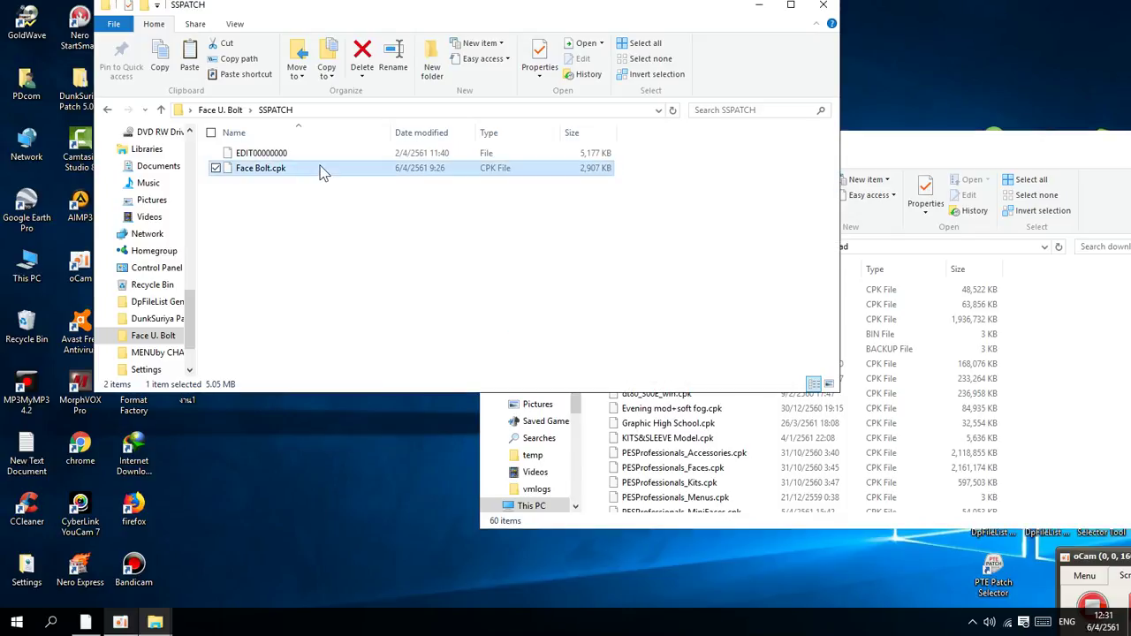
drag(318, 168, 536, 199)
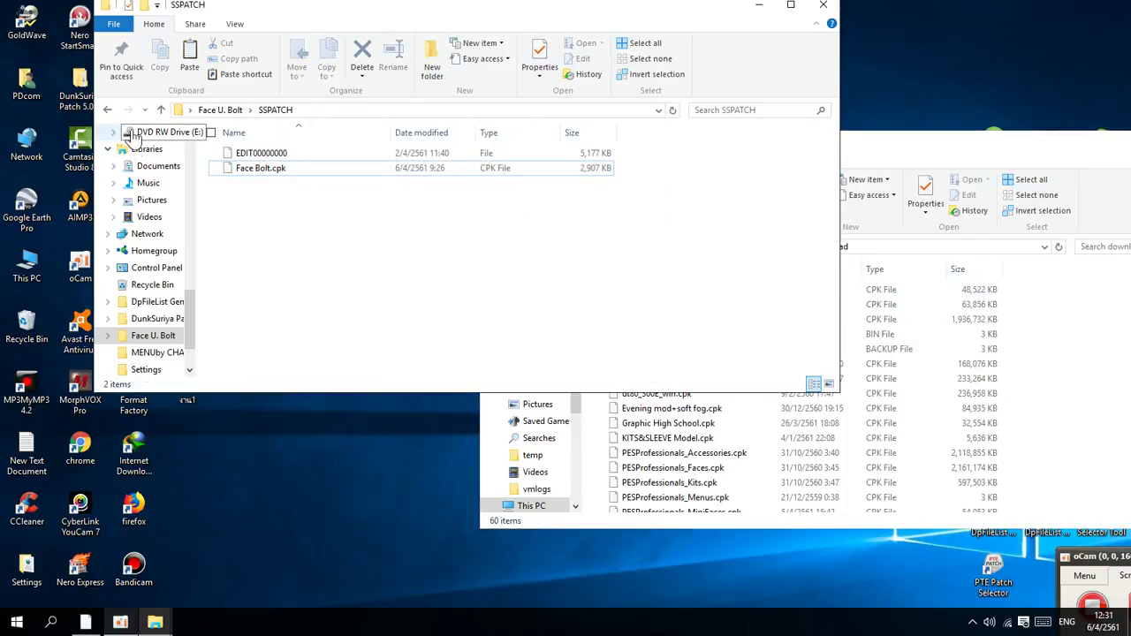
click(107, 110)
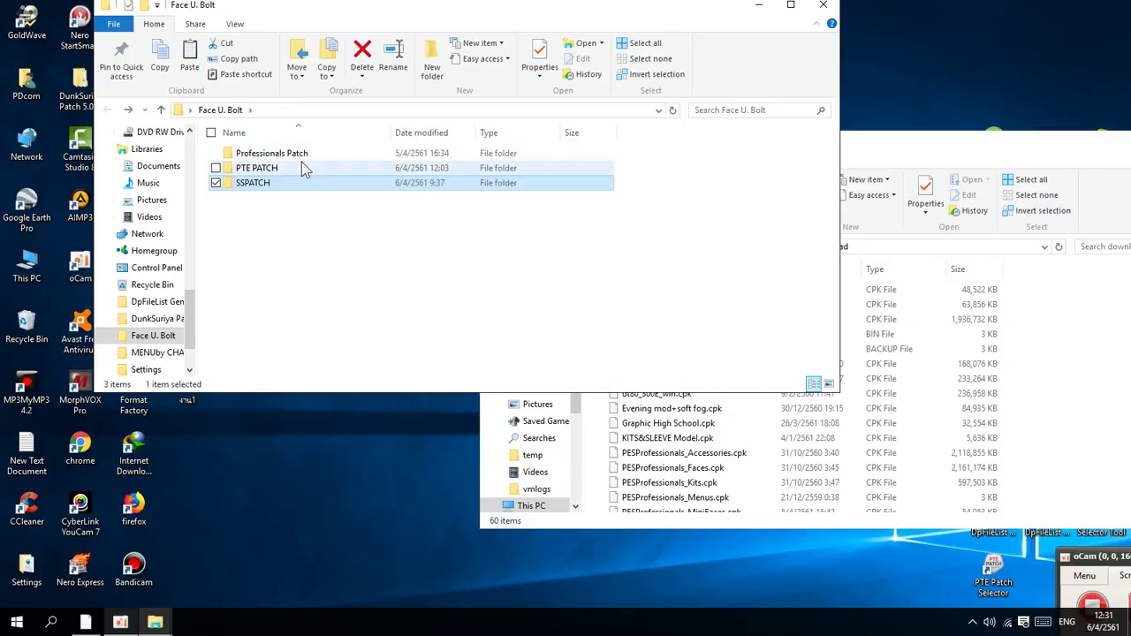
double_click(301, 168)
click(283, 155)
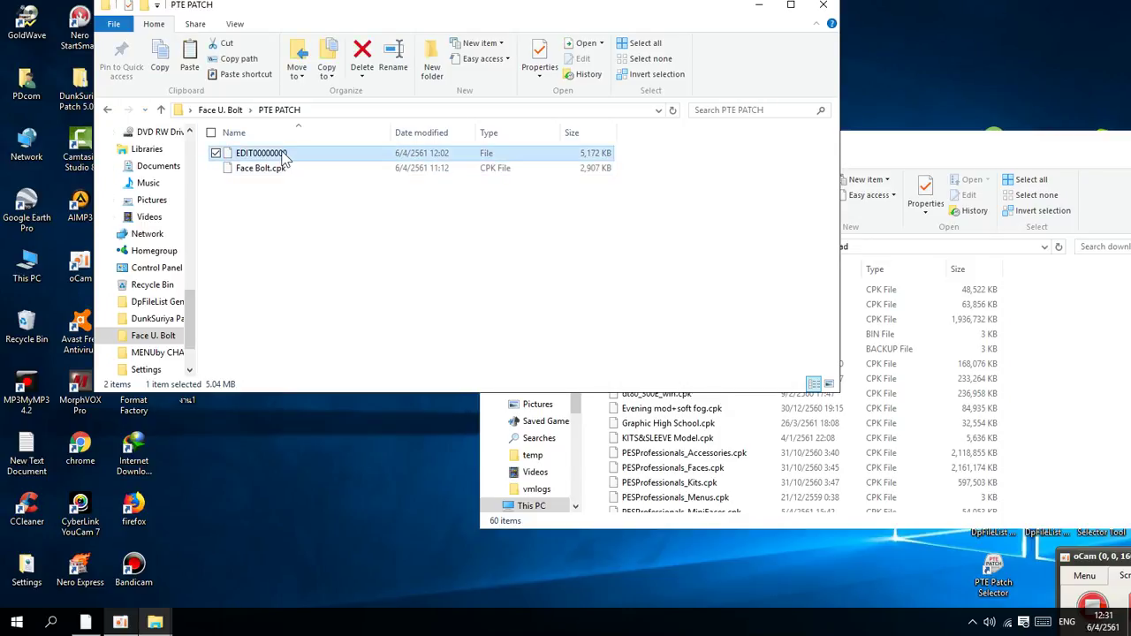
drag(277, 169, 518, 254)
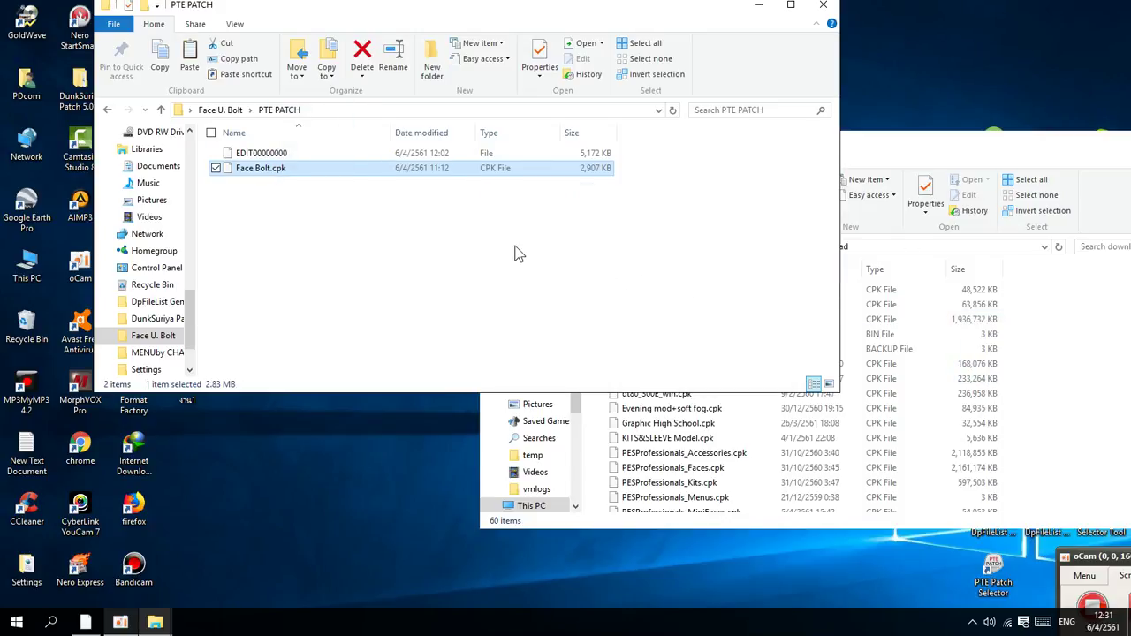
click(107, 109)
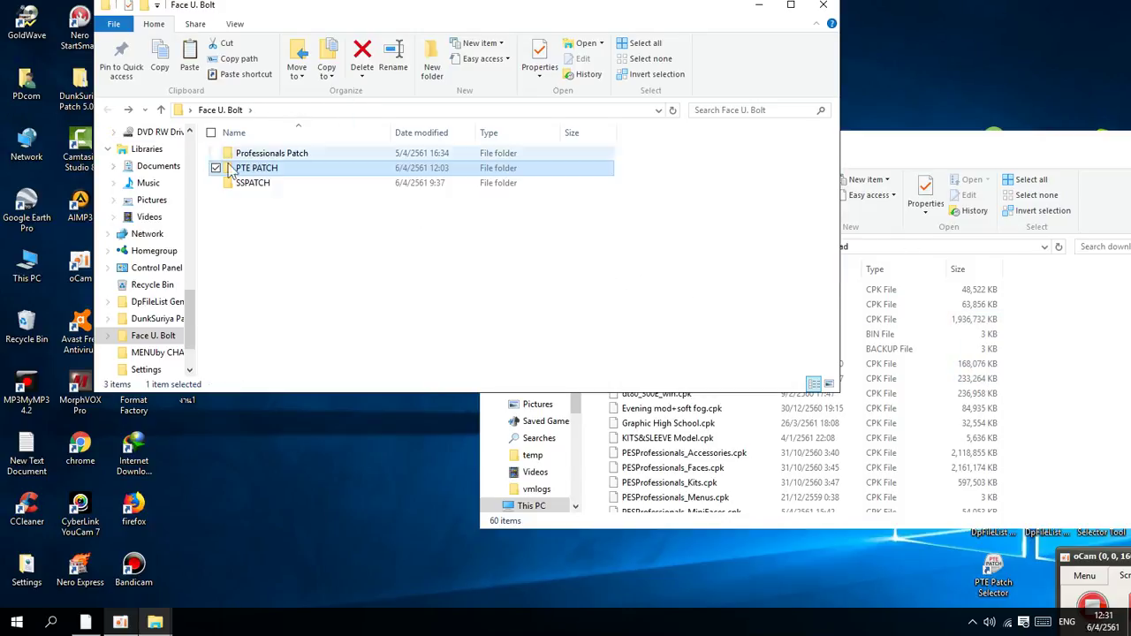
- Open the Professionals Patch folder and examine its EDIT00000000, Face Bolt.cpk and MiniFace Bolt.cpk files
double_click(265, 155)
mouse_move(265, 157)
mouse_down()
mouse_move(228, 132)
mouse_move(161, 142)
mouse_move(253, 164)
mouse_move(255, 155)
mouse_up()
click(260, 168)
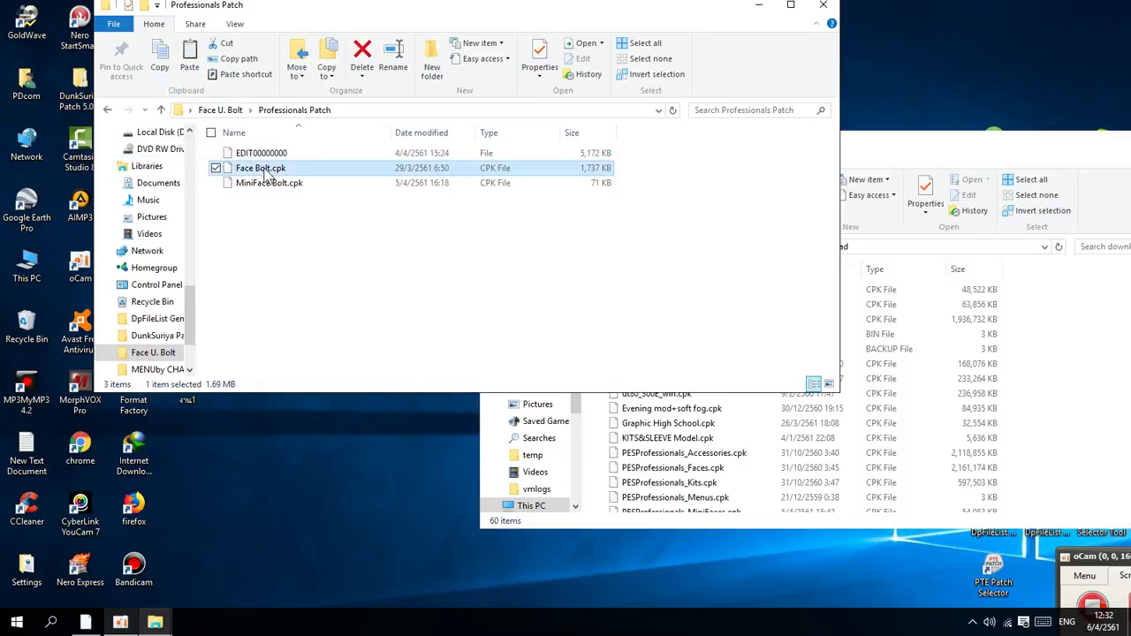
click(263, 183)
shift+click(259, 169)
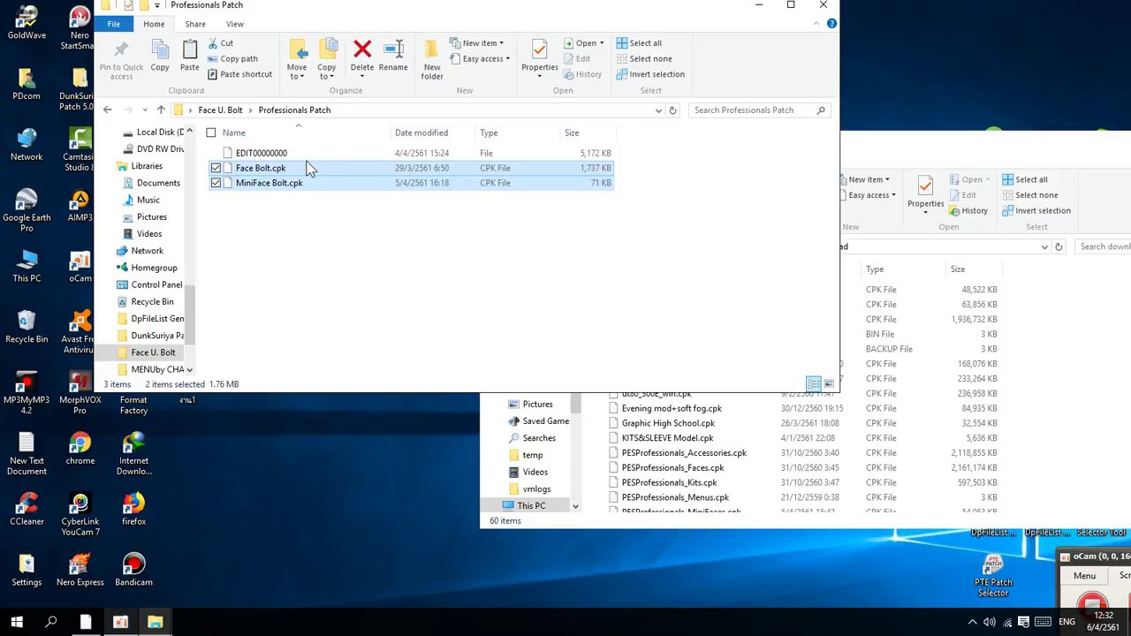
click(308, 160)
drag(317, 223, 572, 208)
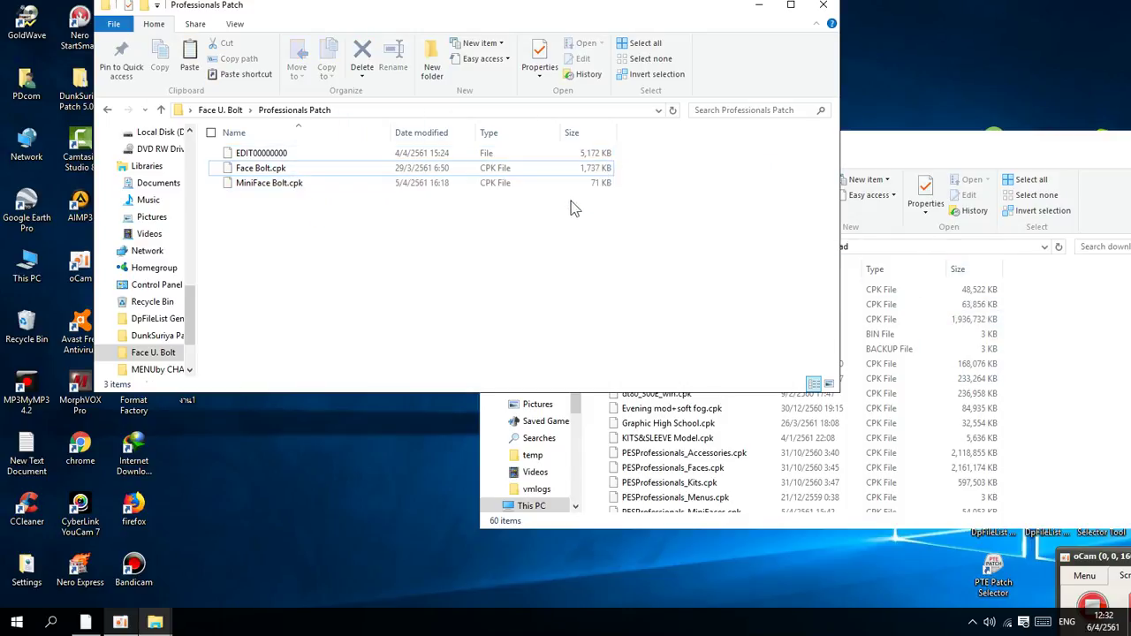
click(563, 184)
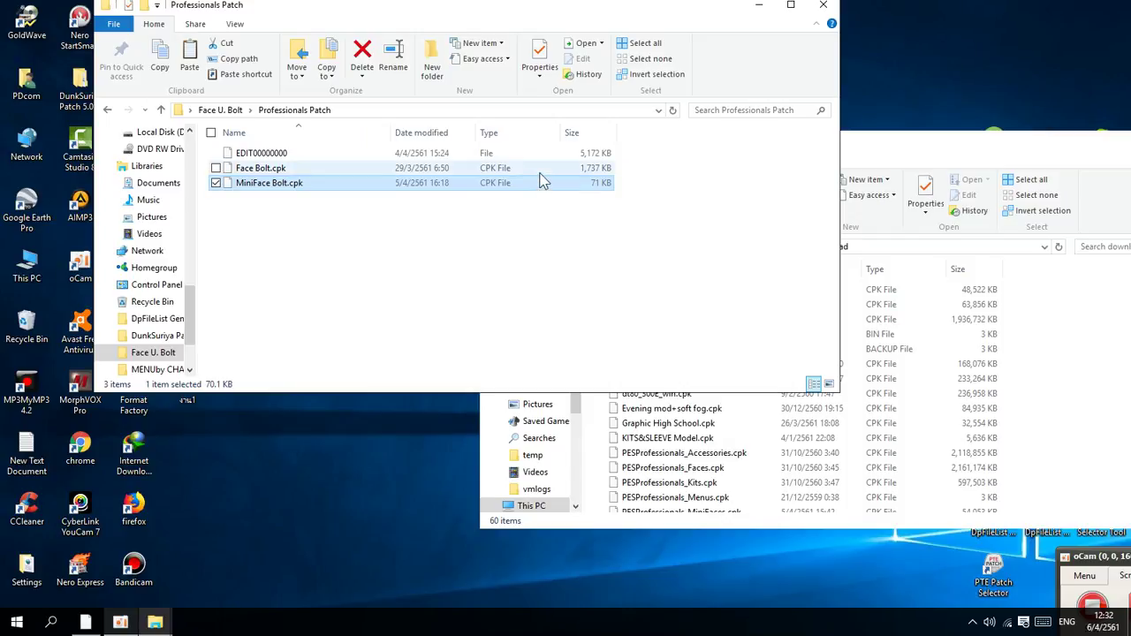
click(534, 170)
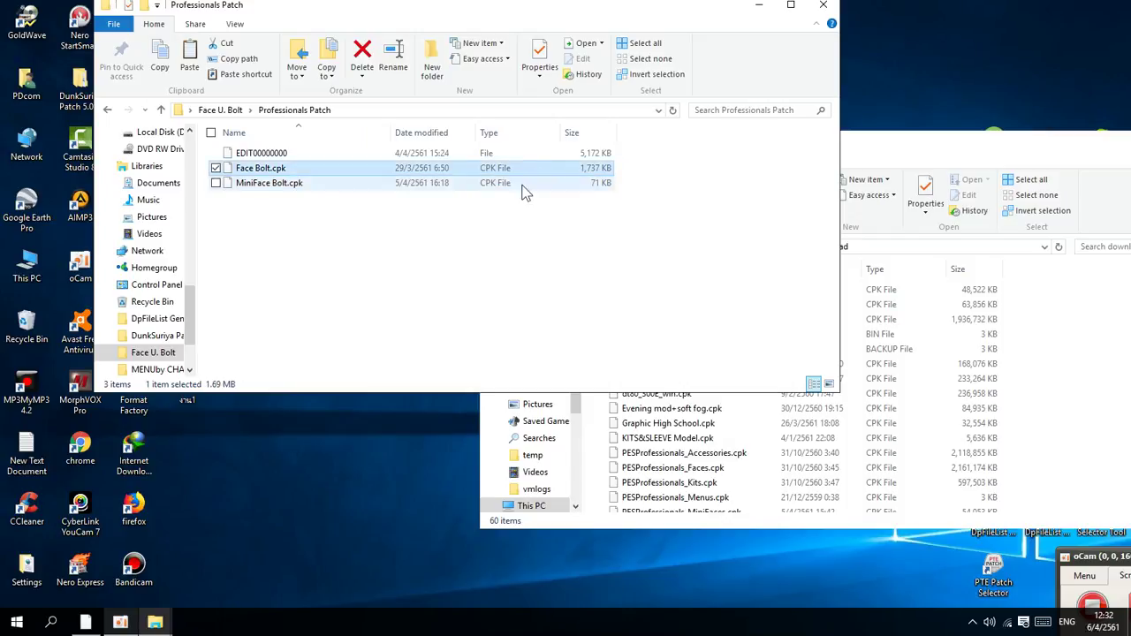
click(245, 155)
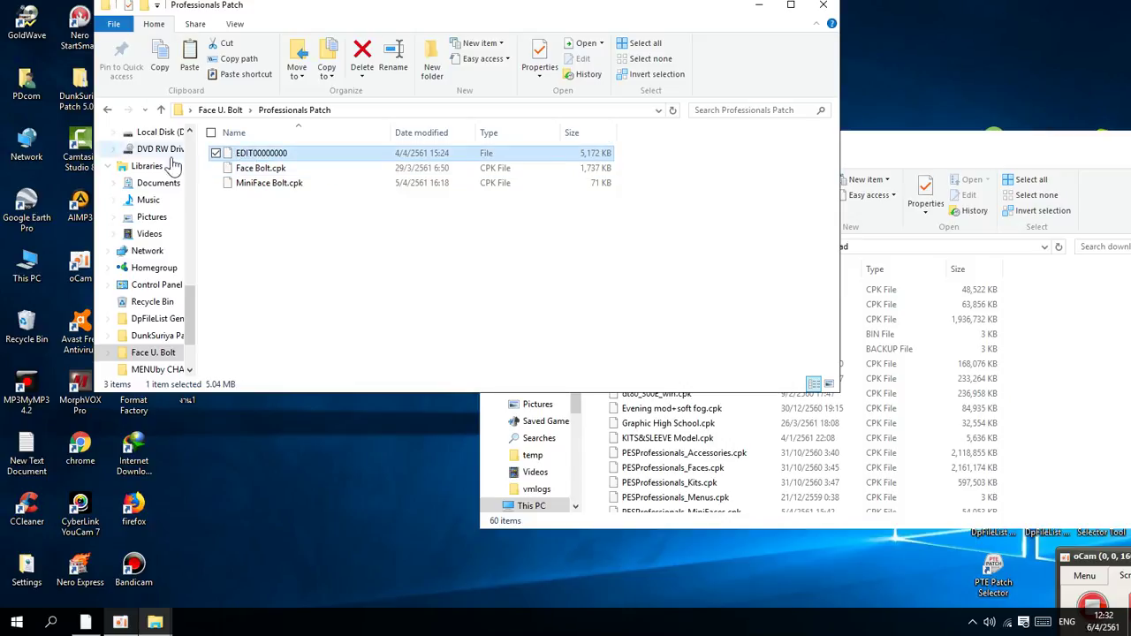
- Return to the PTE PATCH folder and review its EDIT00000000 and Face Bolt.cpk files
click(108, 111)
double_click(251, 167)
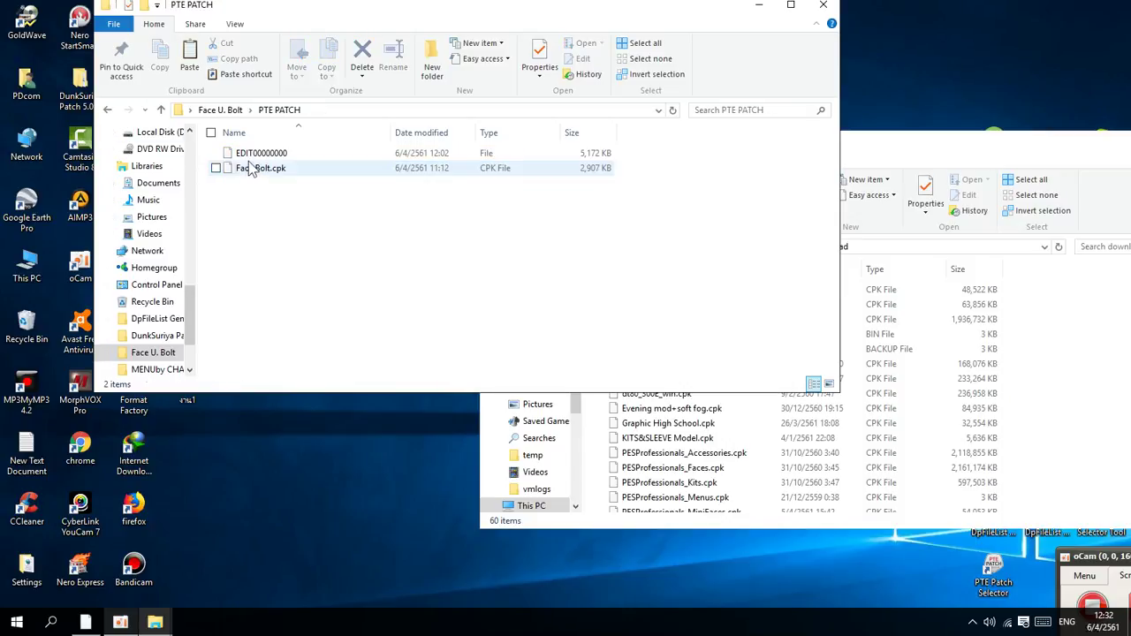
click(241, 171)
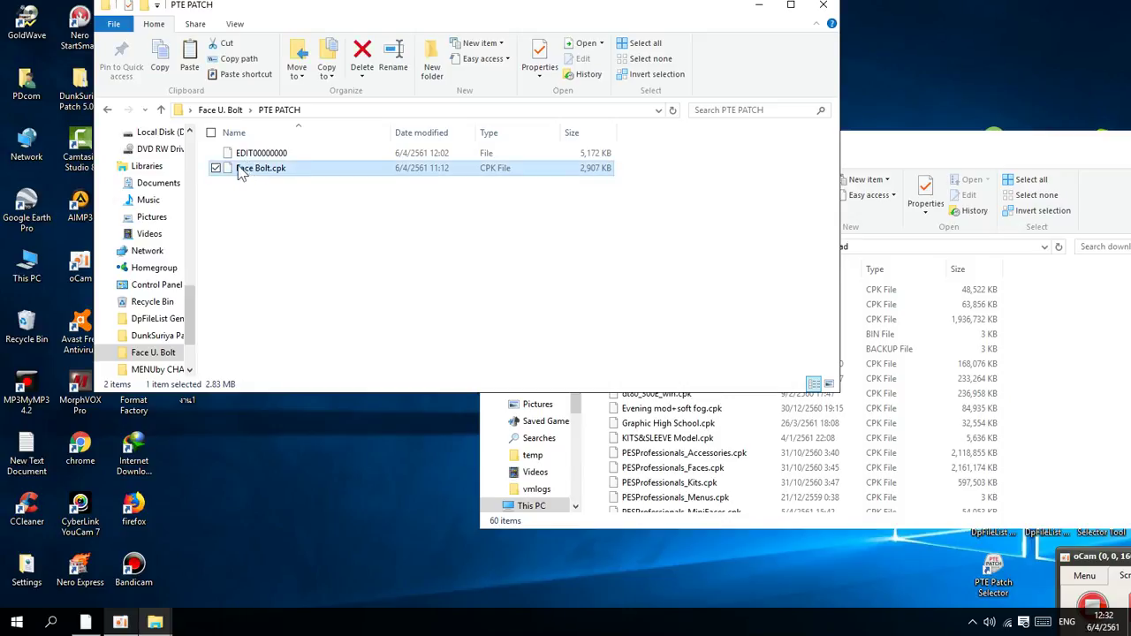
key(Up)
key(Down)
- Reopen the SSPATCH folder, close the download folder window, and select Face Bolt.cpk
click(107, 110)
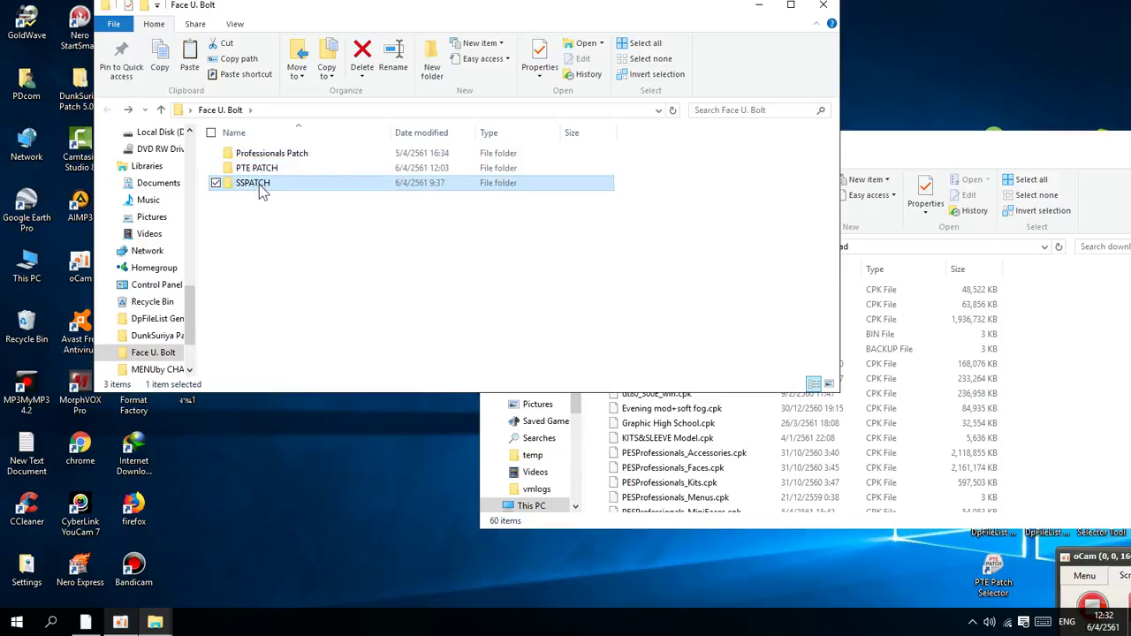
double_click(259, 183)
click(262, 176)
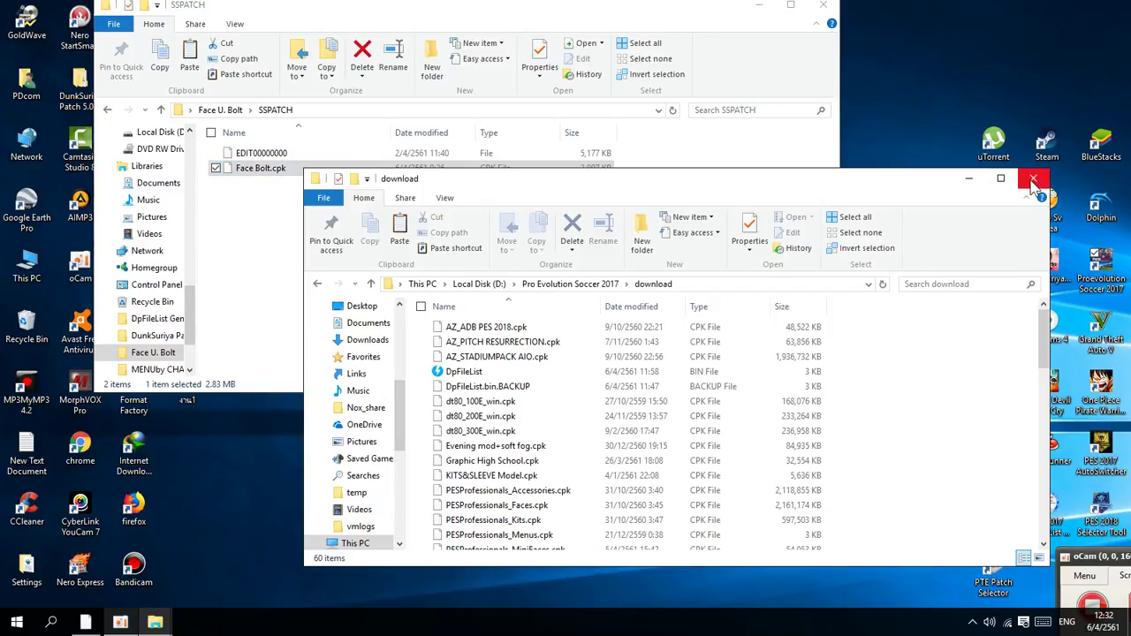
click(1030, 180)
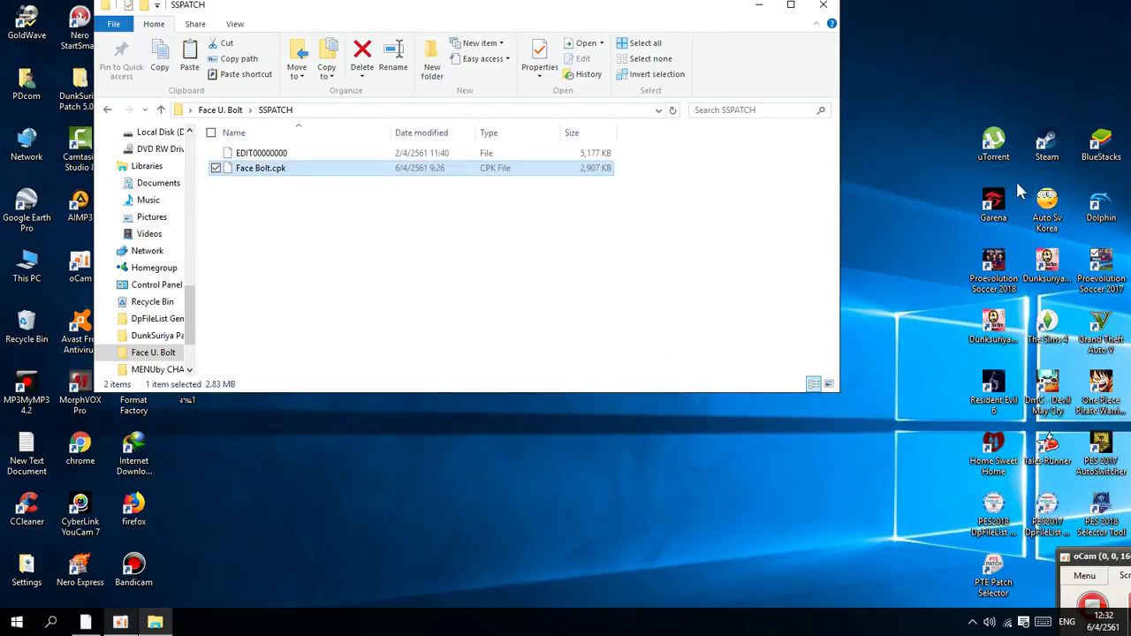
click(293, 169)
click(323, 181)
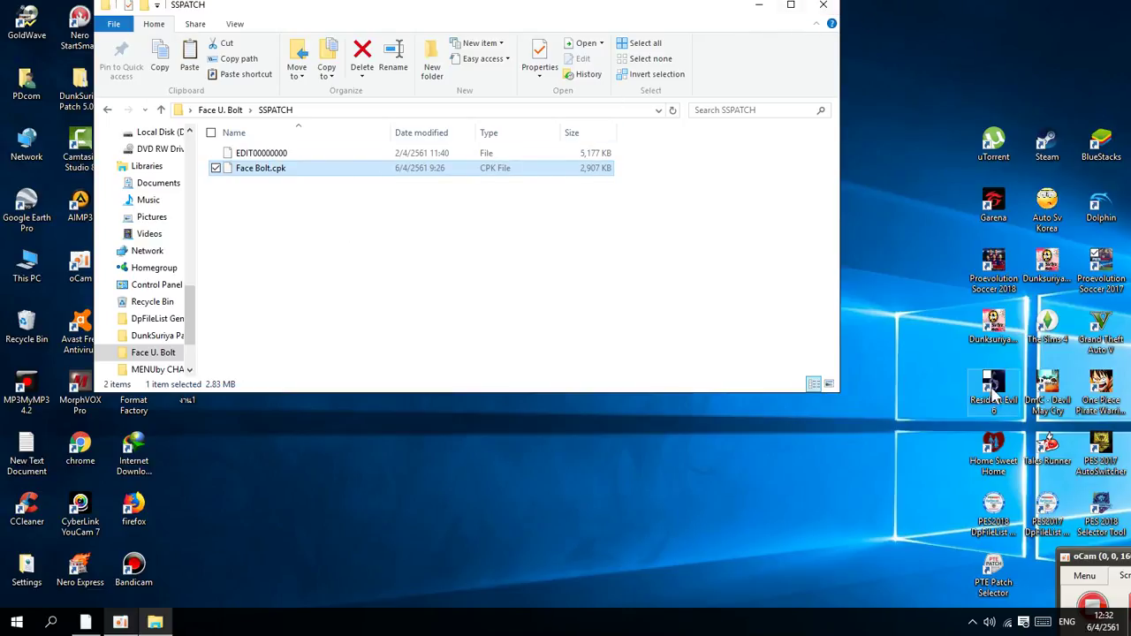
- Run PES2017 DpFileList Generator 1.5 as administrator, closing the unsafe browser tab it opens and minimizing the browser
click(1046, 505)
right_click(1048, 506)
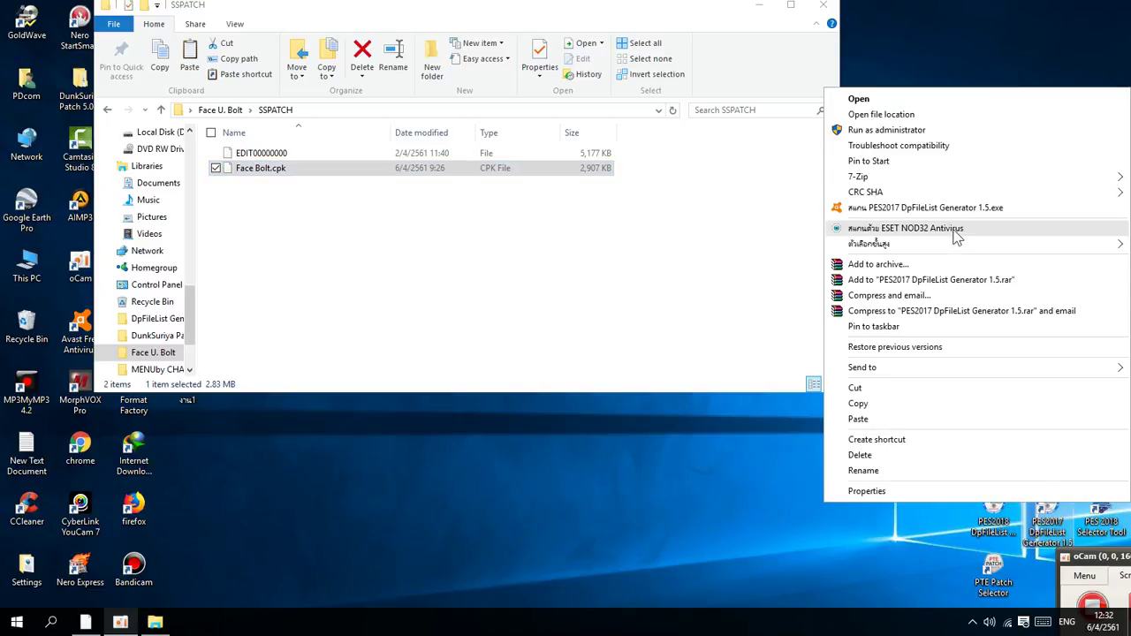
click(869, 129)
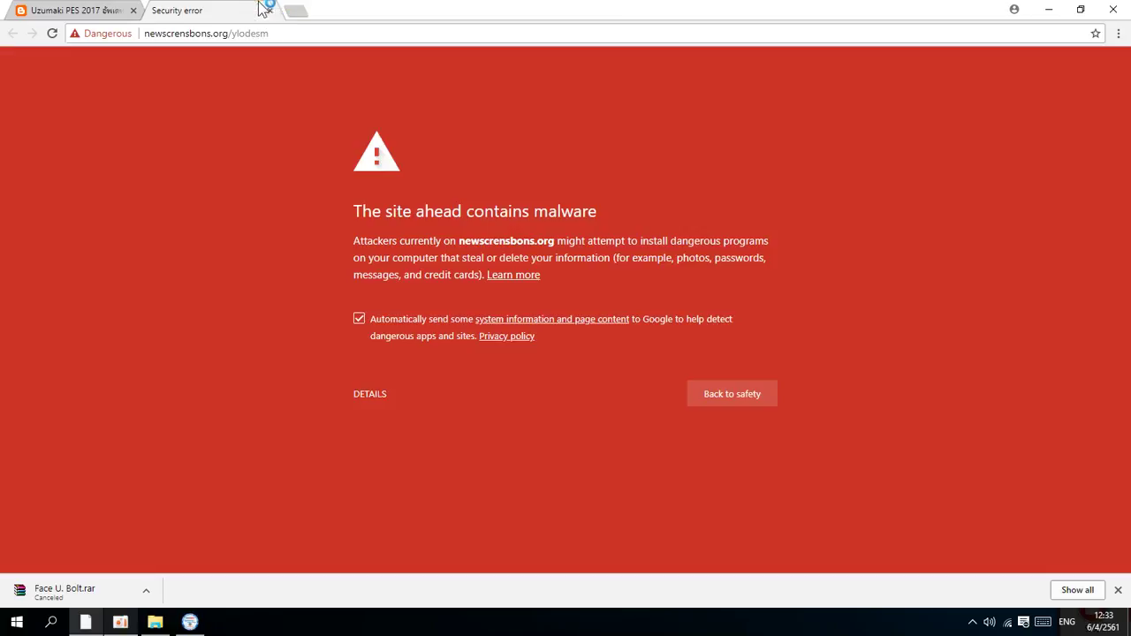
click(269, 10)
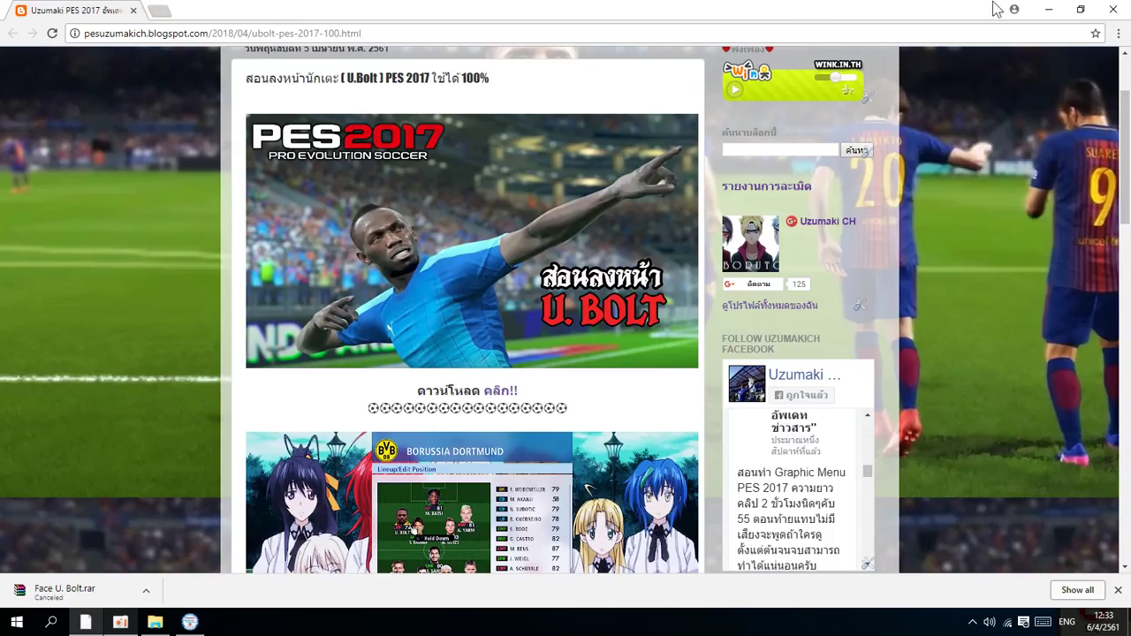
click(1048, 9)
- Examine the available and selected CPK lists in DpFileList Generator, and close the program
scroll(614, 280, down, 10)
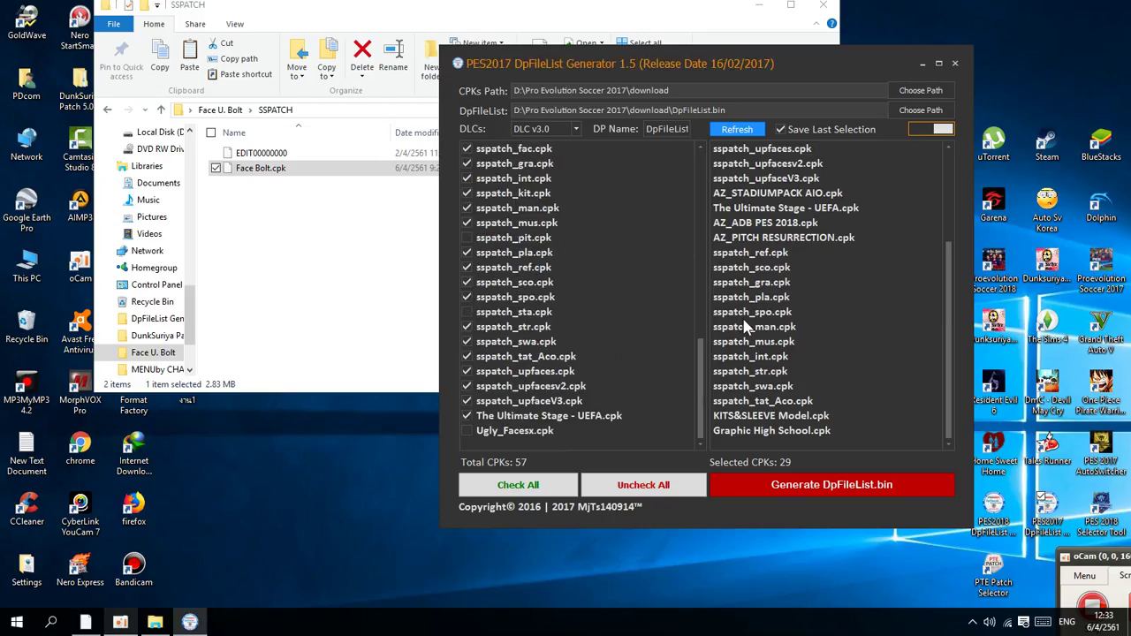
scroll(585, 337, up, 5)
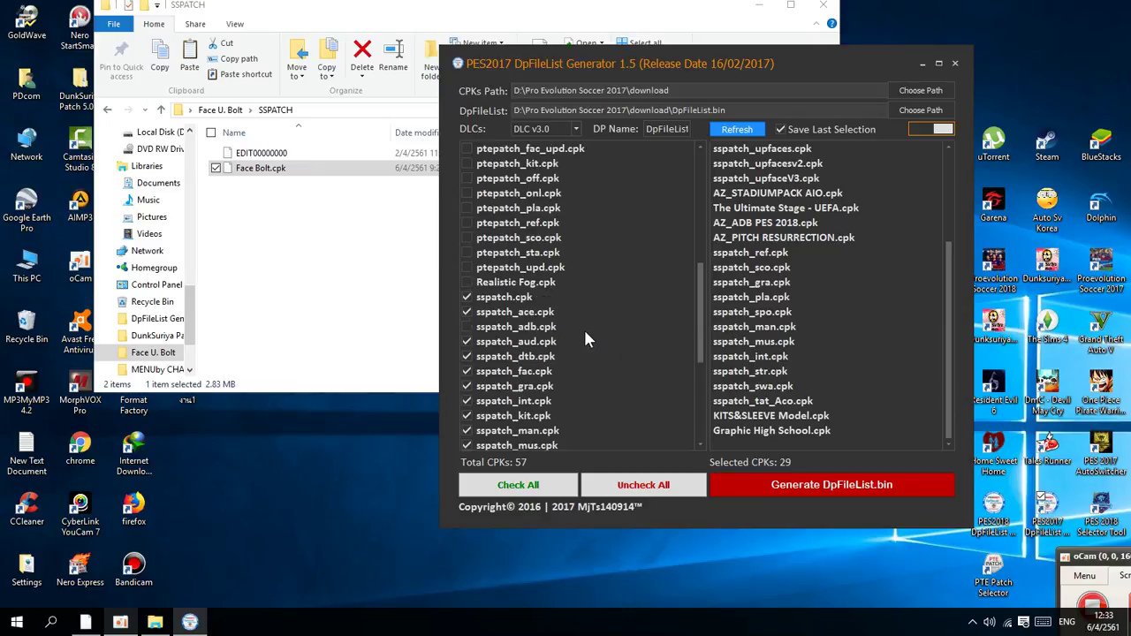
scroll(585, 331, up, 8)
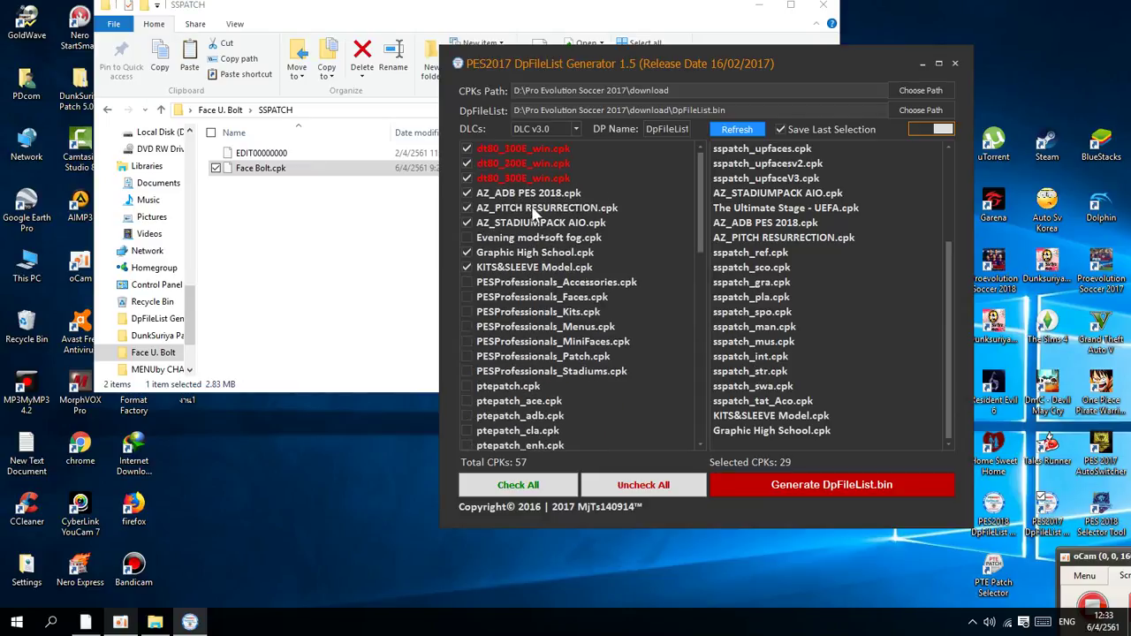
scroll(533, 212, down, 9)
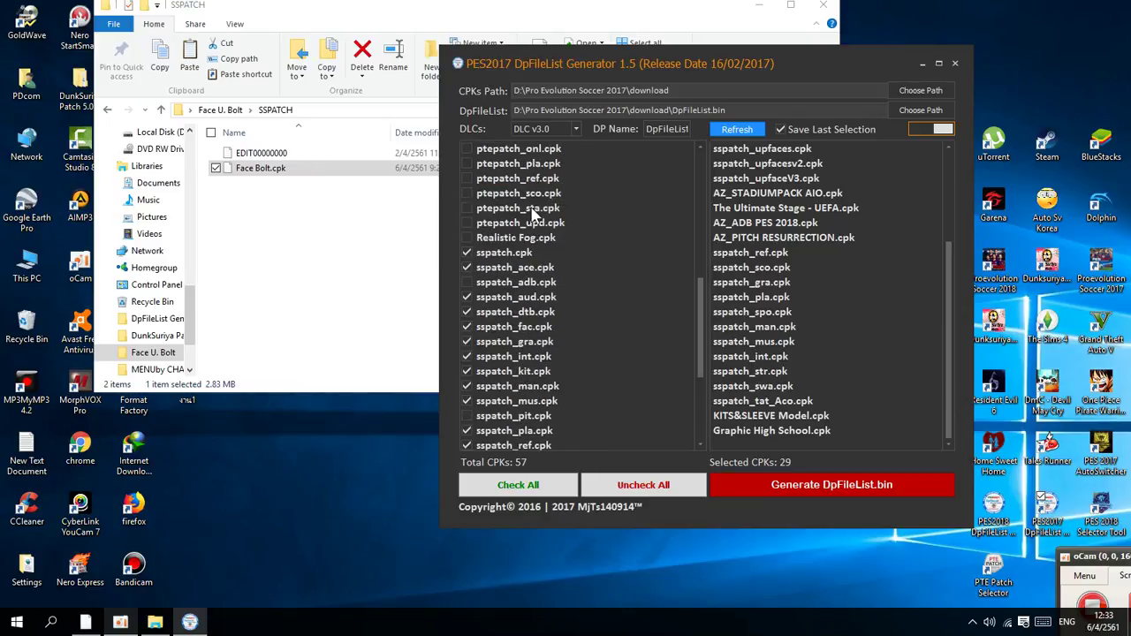
scroll(534, 212, down, 5)
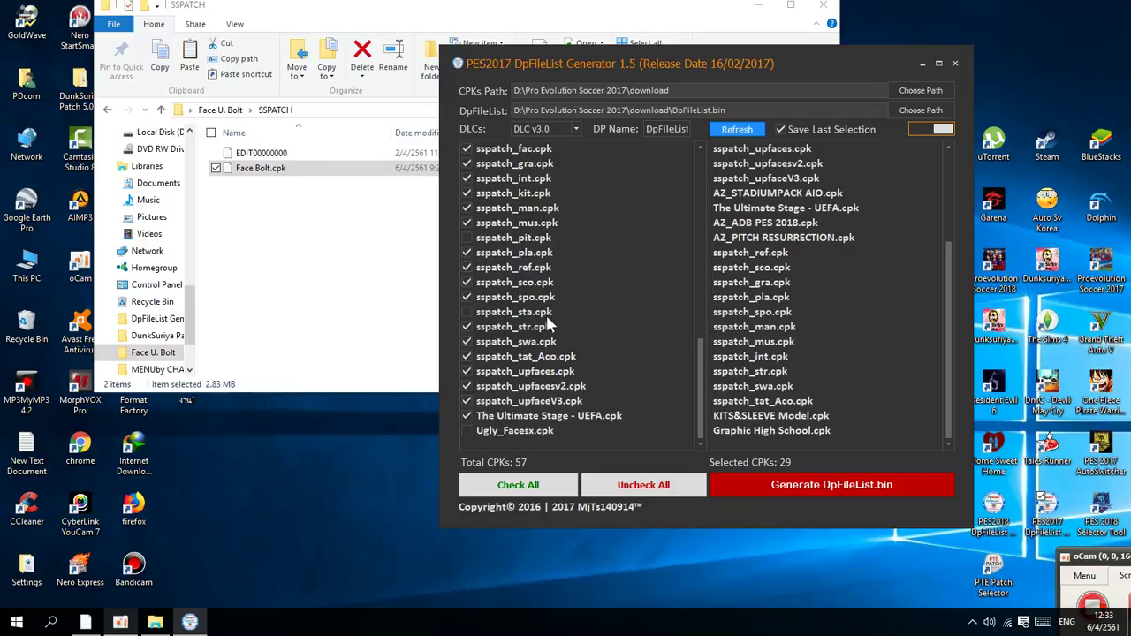
scroll(760, 373, up, 2)
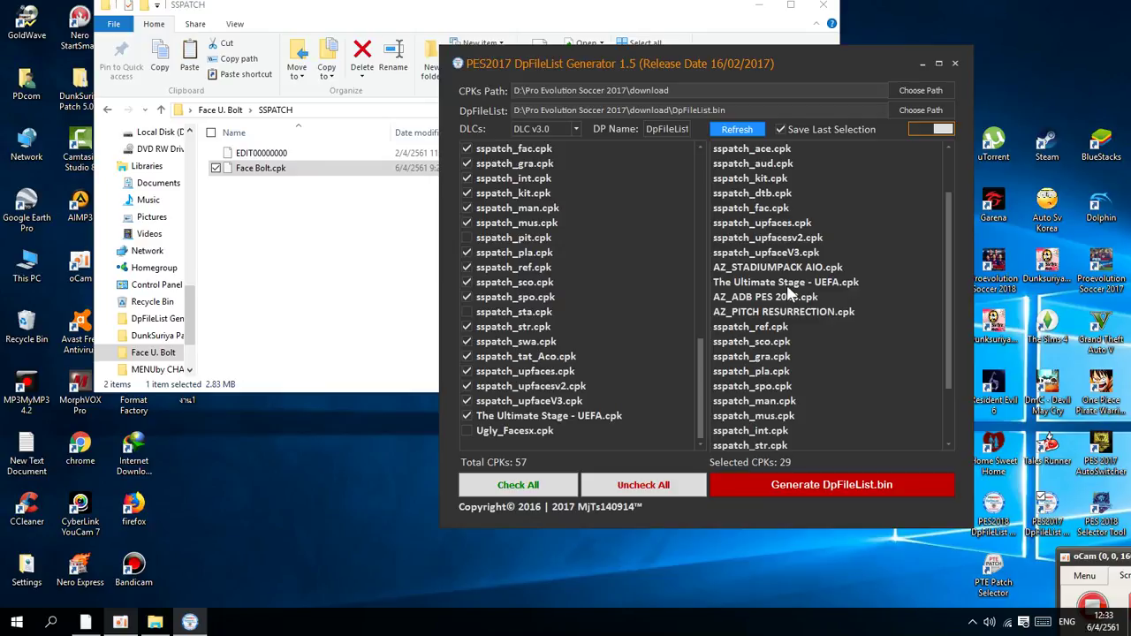
scroll(793, 295, down, 2)
scroll(794, 295, up, 3)
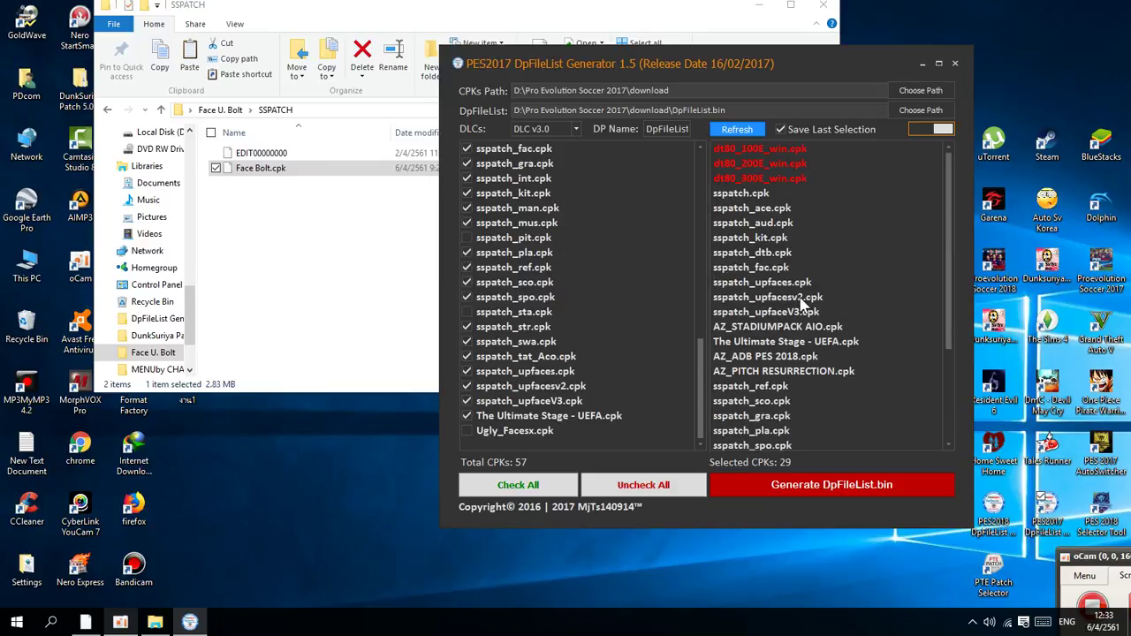
click(957, 65)
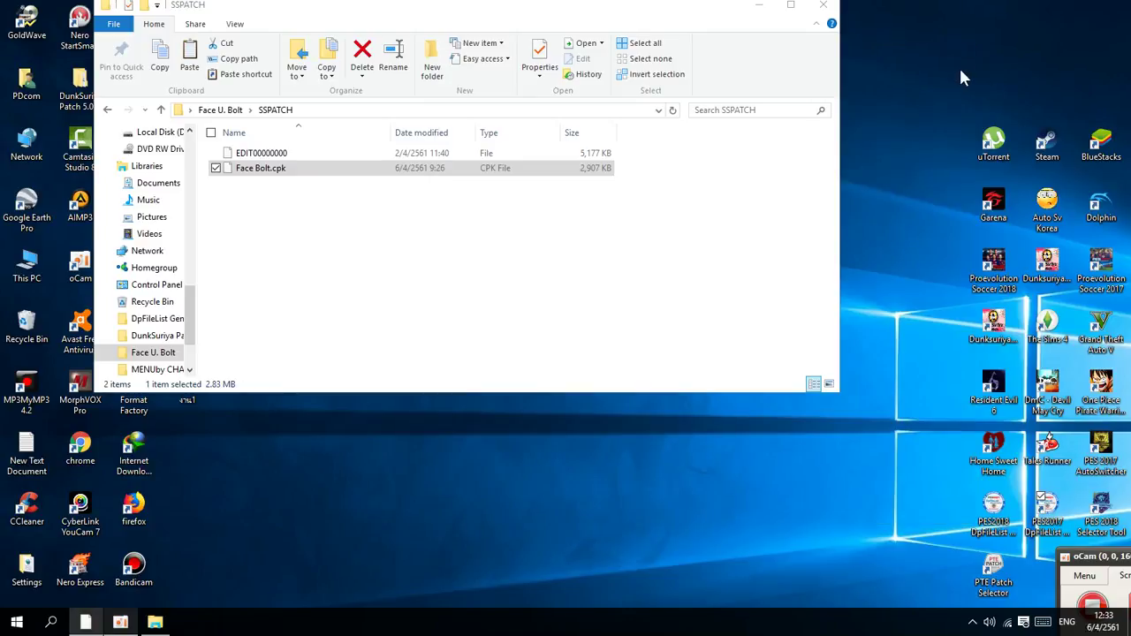
- Open the Proevolution Soccer 2017 shortcut's install location and go into its download folder
right_click(1103, 261)
click(1004, 221)
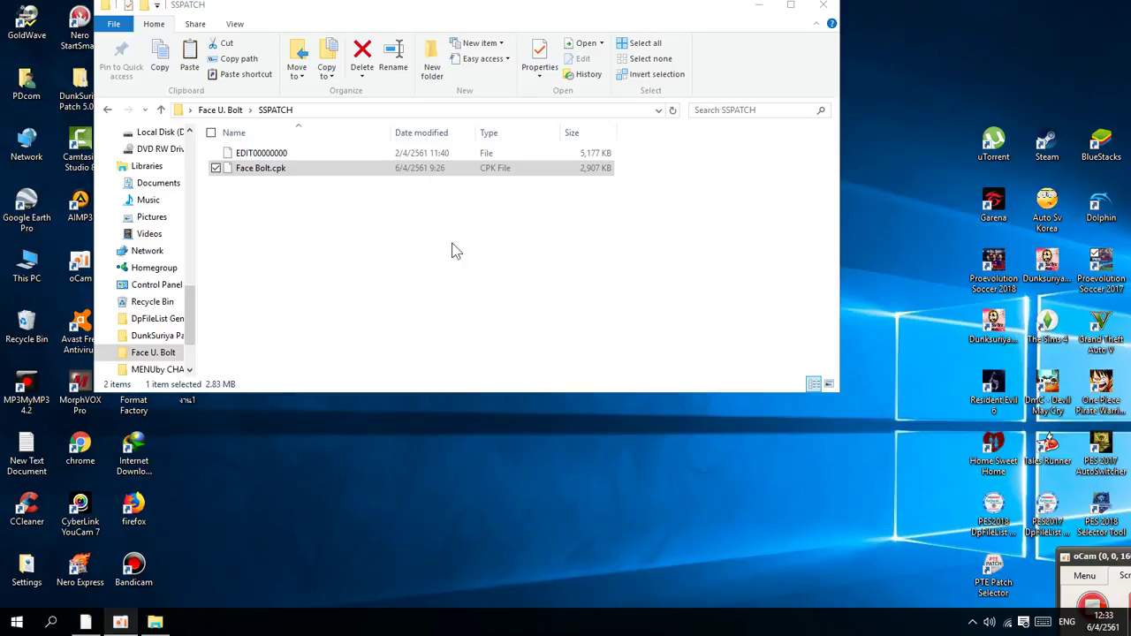
scroll(482, 380, up, 10)
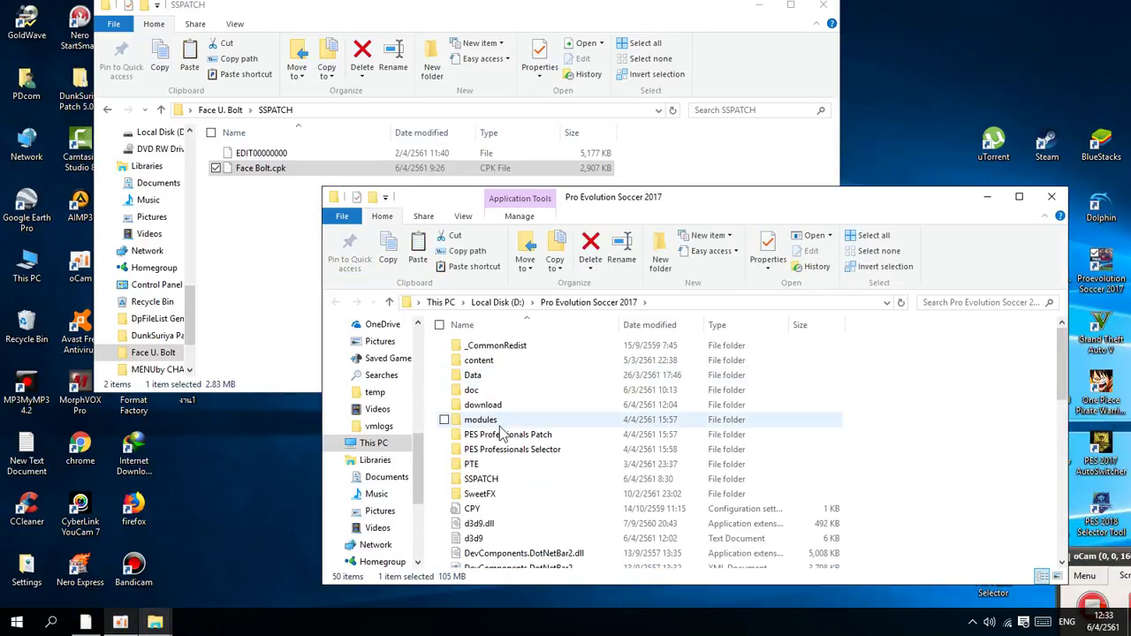
double_click(493, 404)
- Copy Face Bolt.cpk from the SSPATCH folder into the game's download folder and close the download window
click(247, 155)
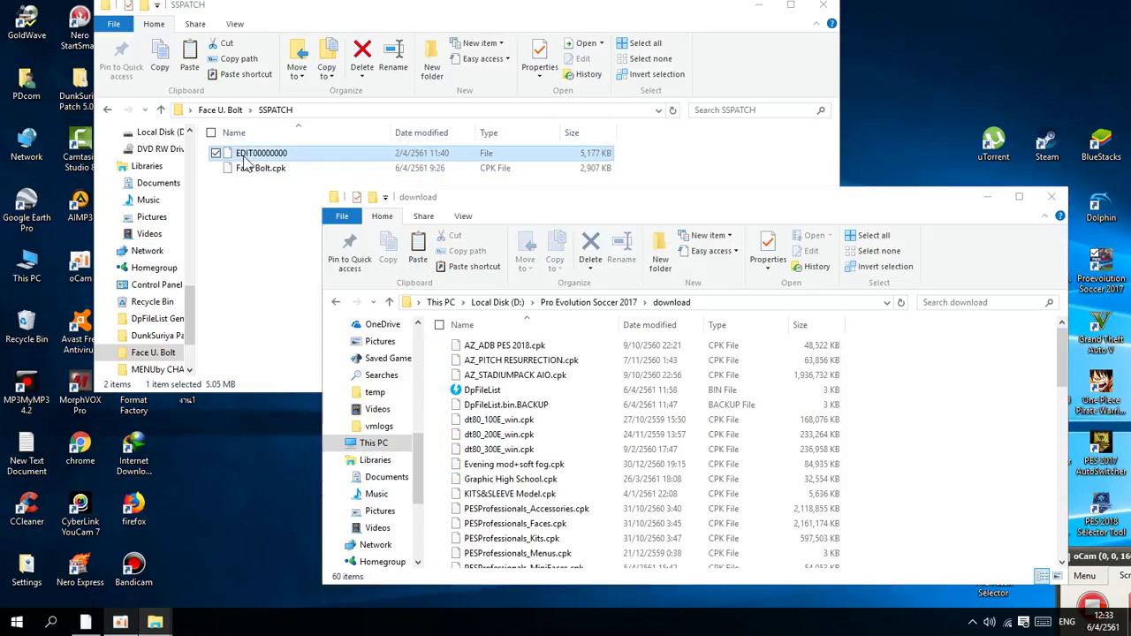
click(260, 173)
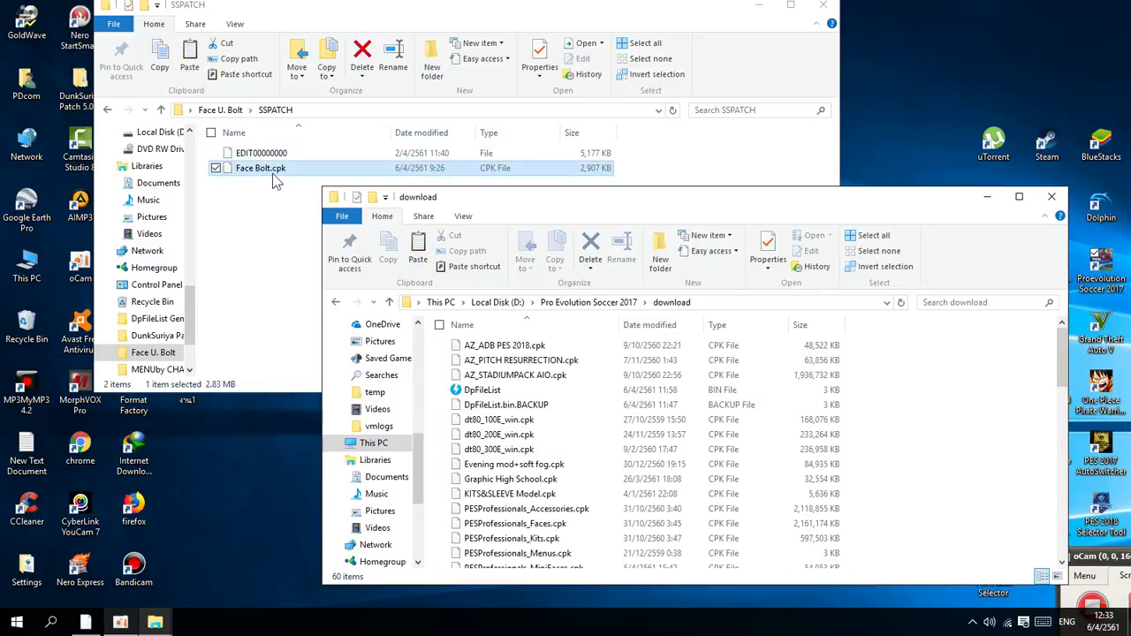
right_click(268, 170)
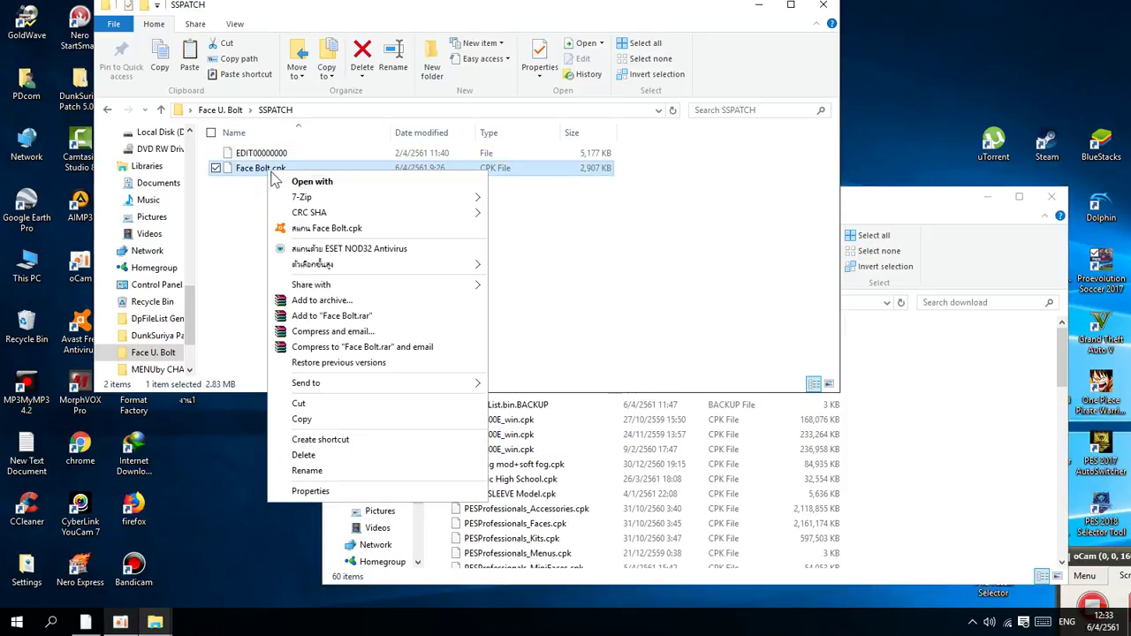
click(309, 421)
click(962, 422)
right_click(966, 417)
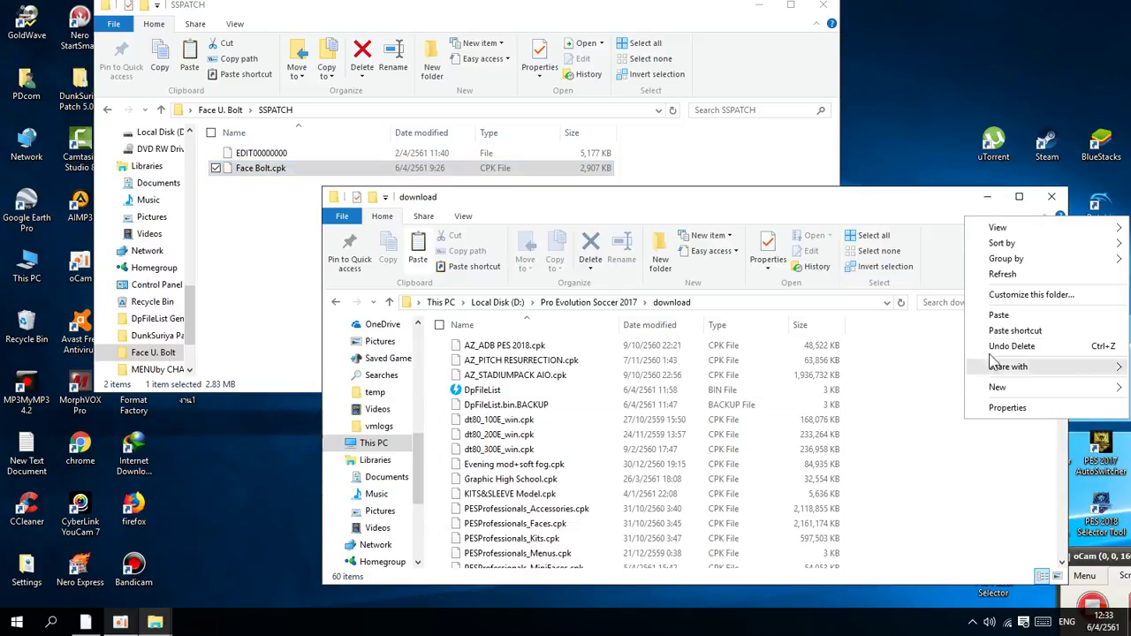
click(999, 315)
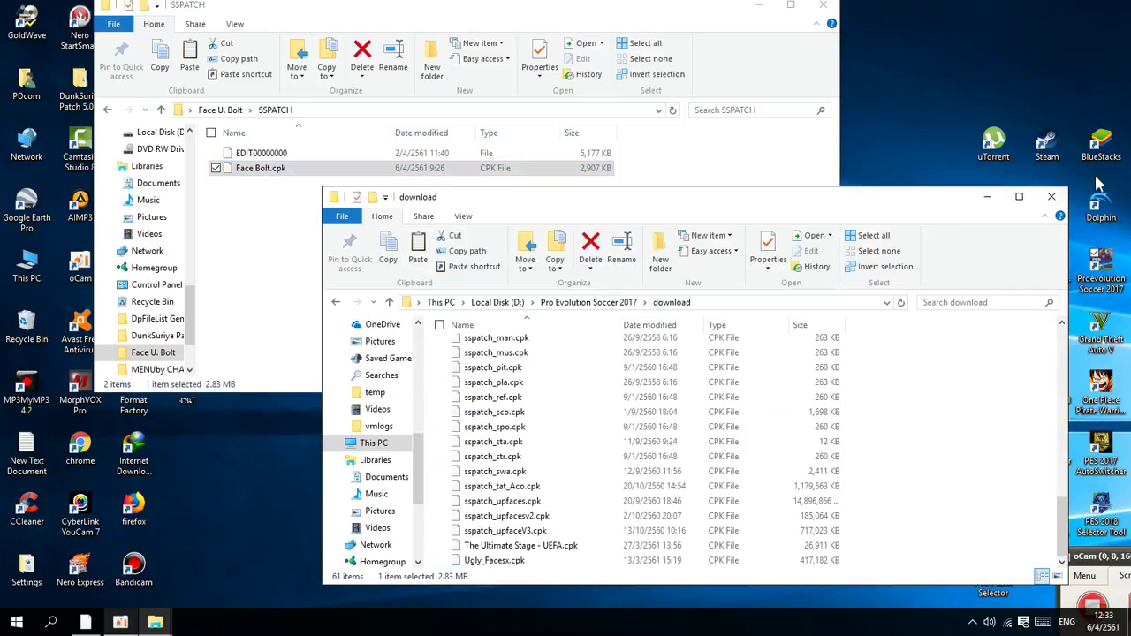
click(1054, 197)
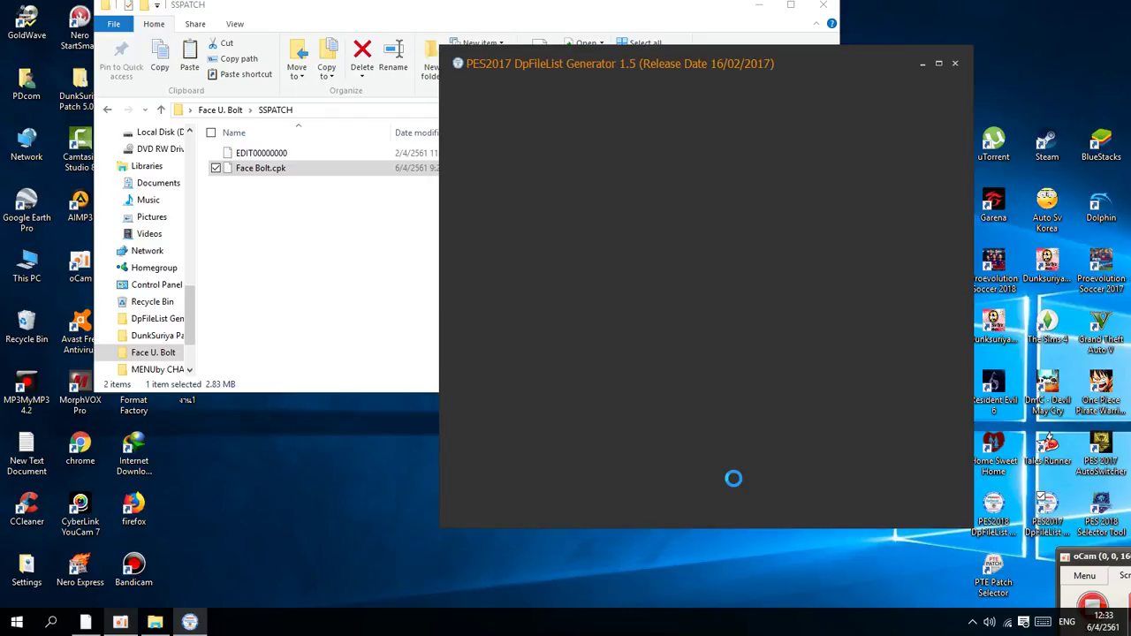
- Look for Face Bolt.cpk in the available and selected CPK lists of PES2017 DpFileList Generator
scroll(585, 203, down, 10)
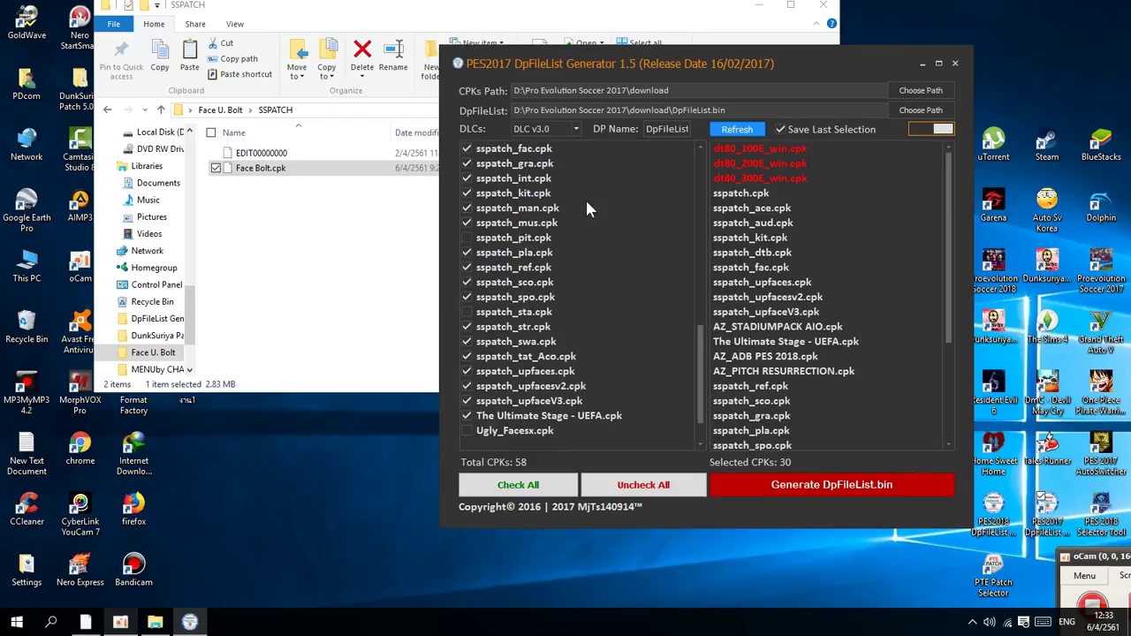
scroll(508, 216, up, 5)
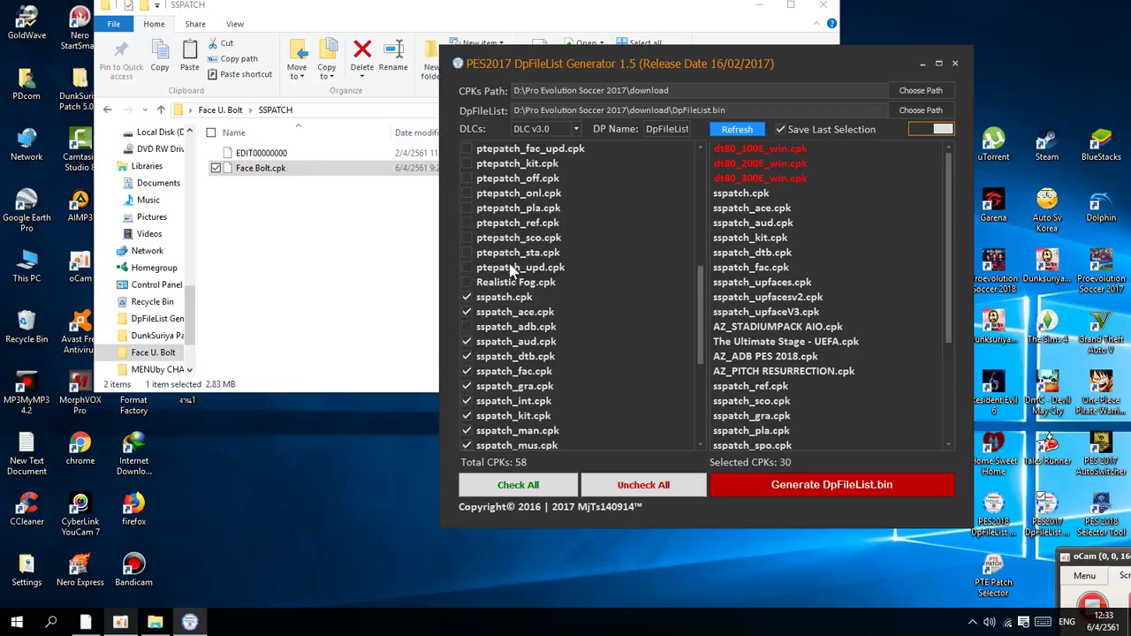
scroll(506, 320, up, 7)
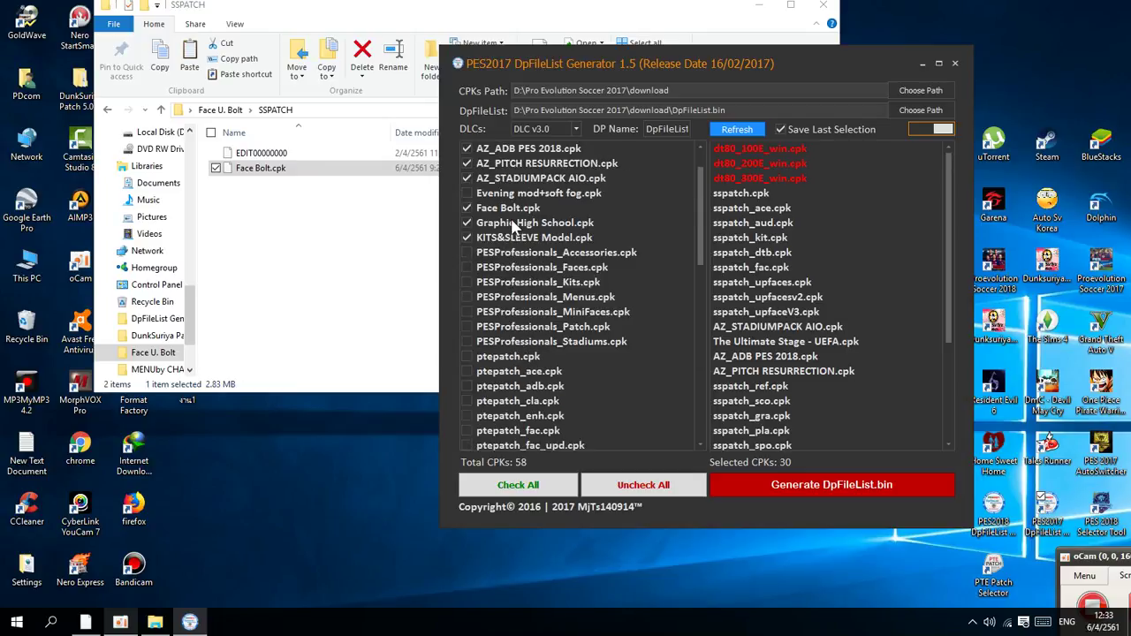
scroll(513, 227, down, 2)
scroll(511, 232, up, 3)
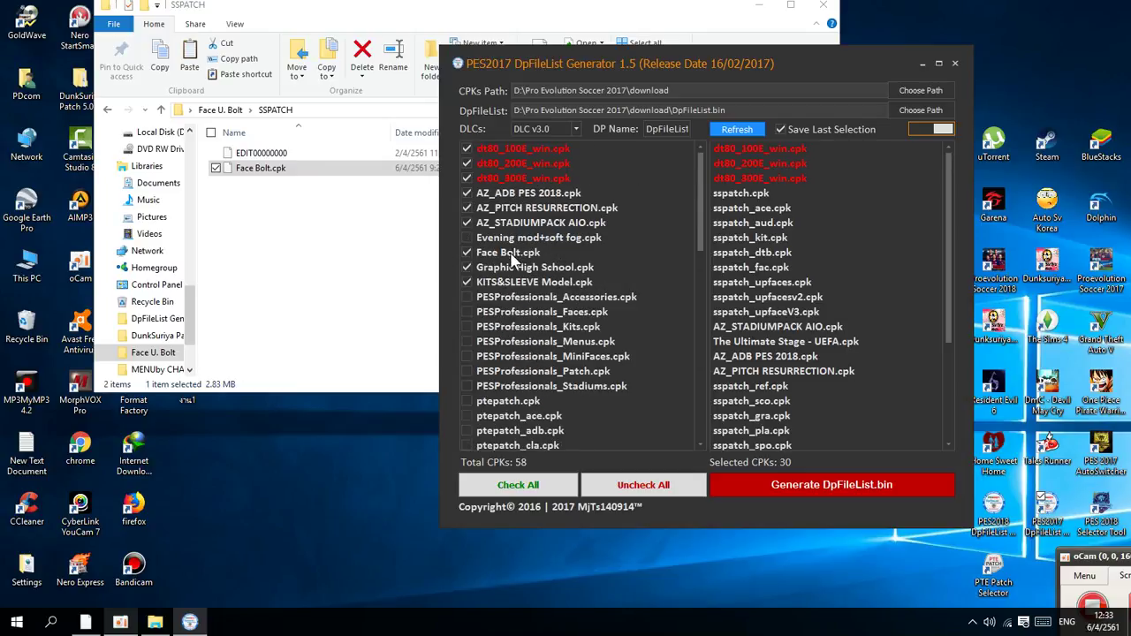
scroll(724, 270, down, 4)
scroll(643, 385, down, 12)
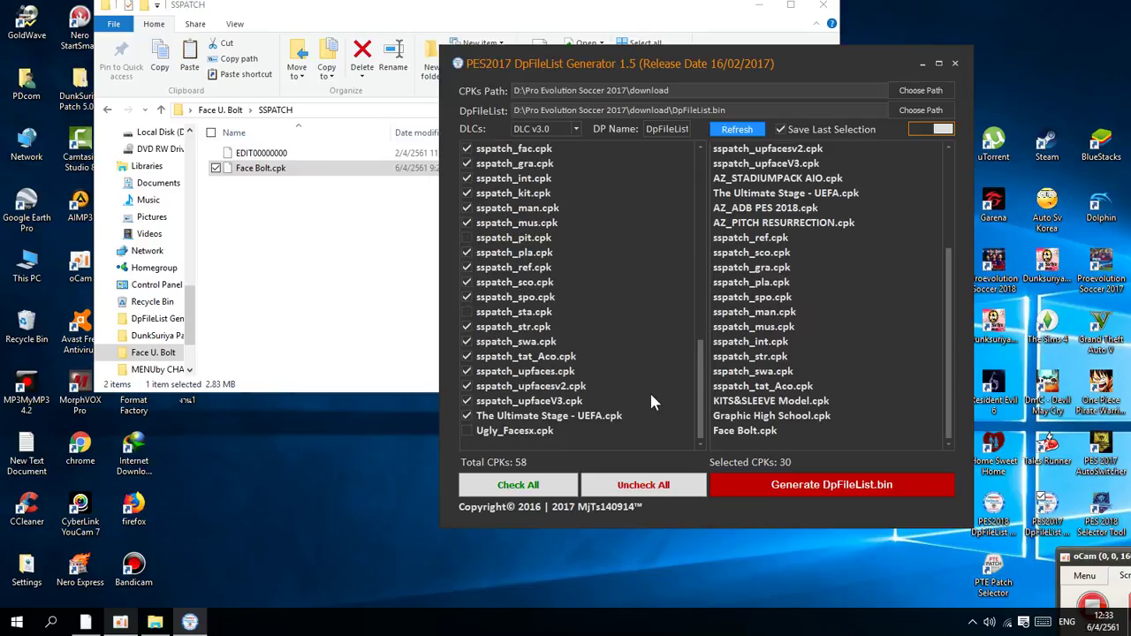
click(741, 433)
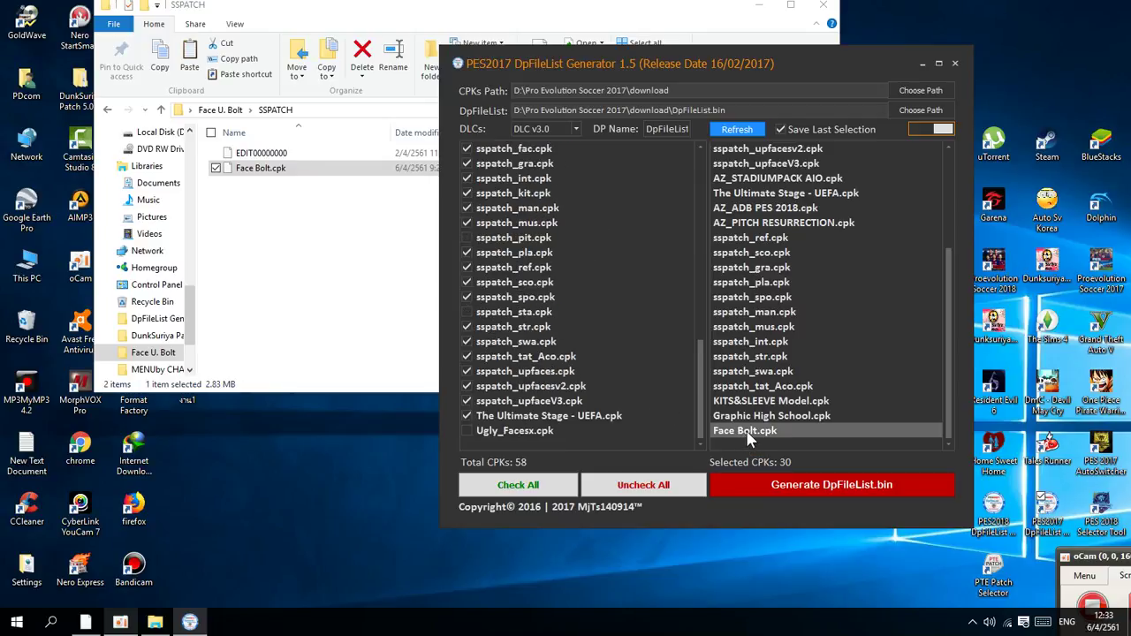
scroll(784, 221, up, 3)
scroll(785, 221, down, 3)
scroll(757, 434, up, 4)
scroll(573, 322, up, 12)
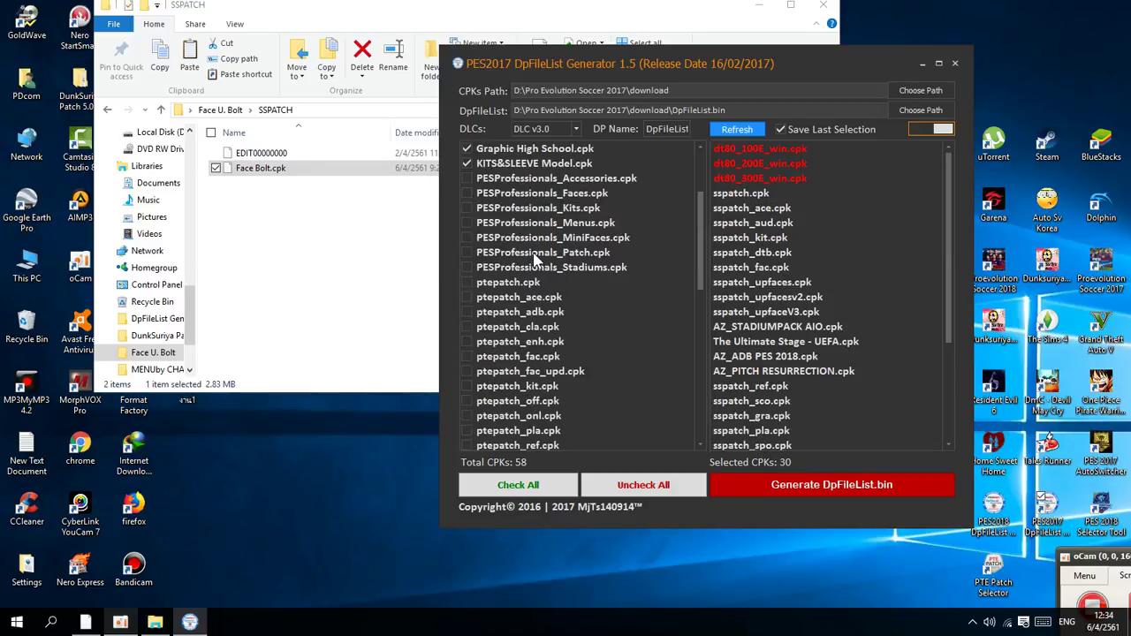
- Generate DpFileList.bin with Face Bolt.cpk among the selected CPKs and dismiss the resulting message
click(530, 253)
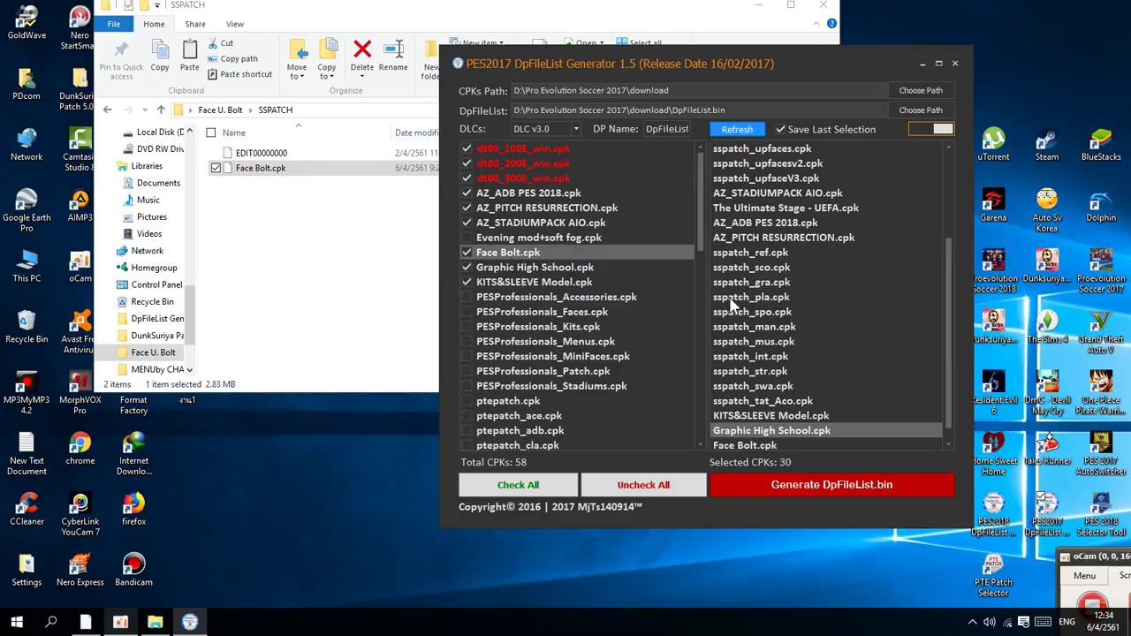
scroll(586, 337, down, 12)
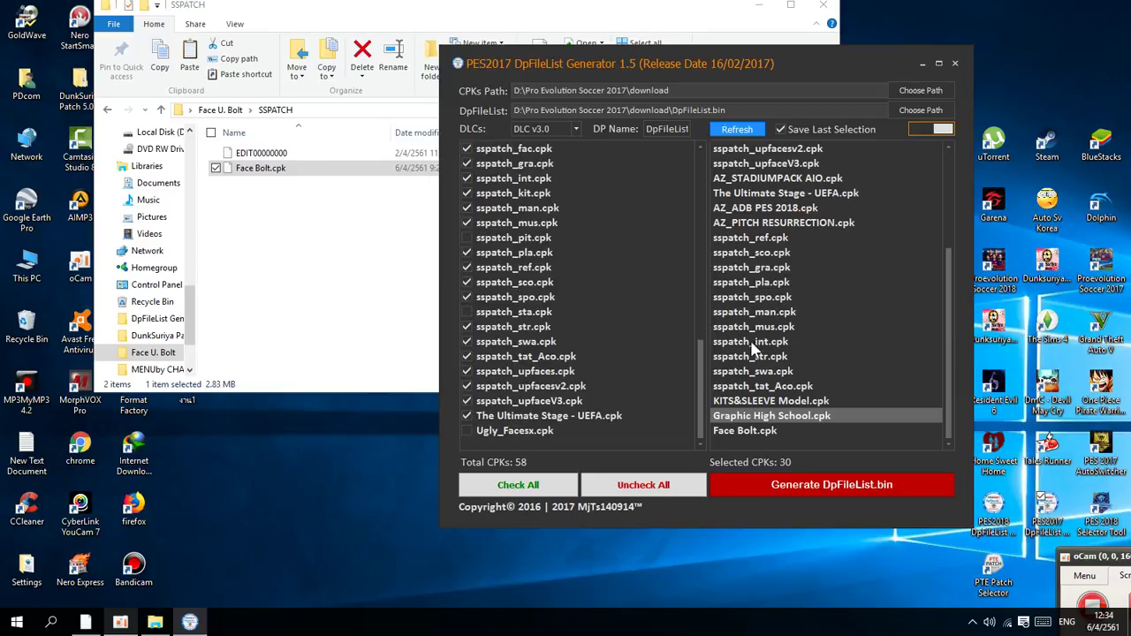
click(752, 478)
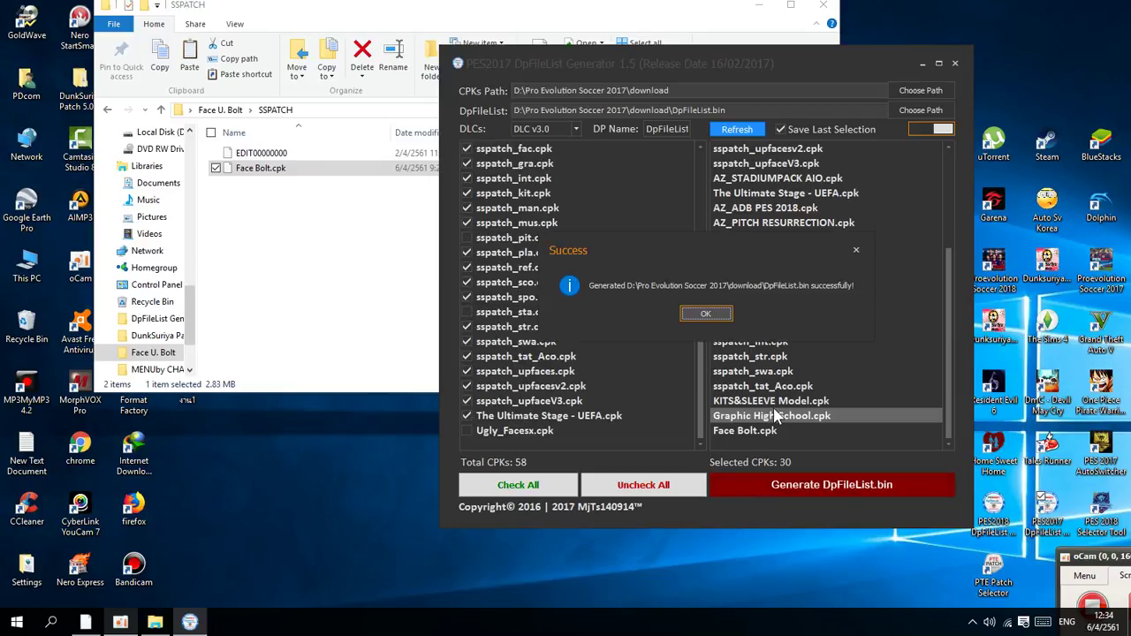
click(705, 316)
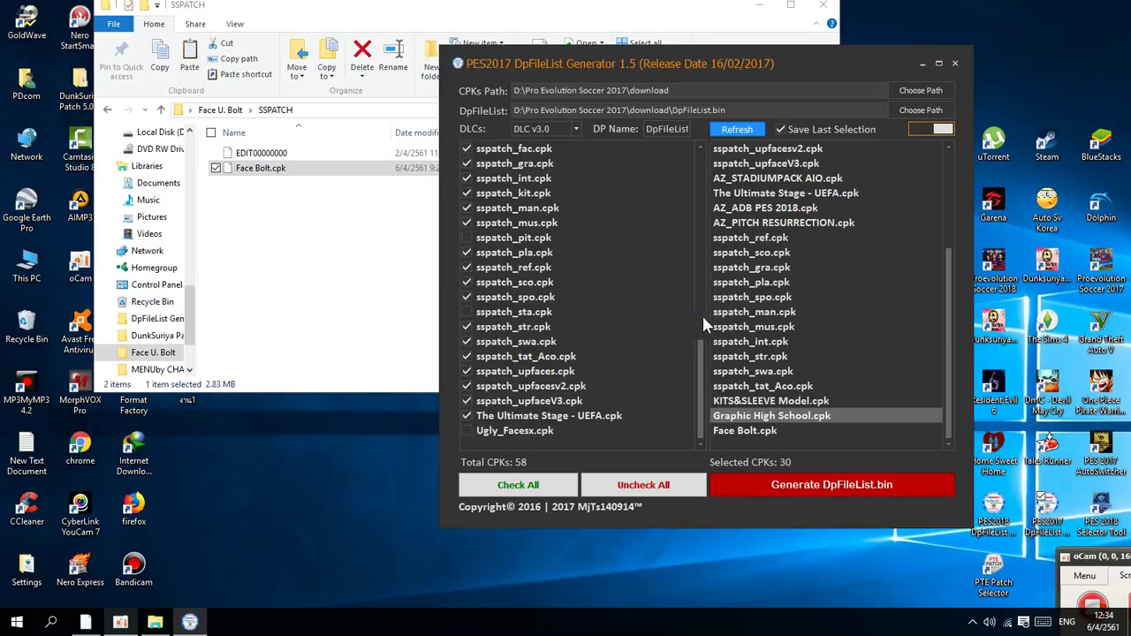
- Highlight Face Bolt.cpk in the selected CPK list, generate DpFileList.bin again, and close DpFileList Generator
click(730, 428)
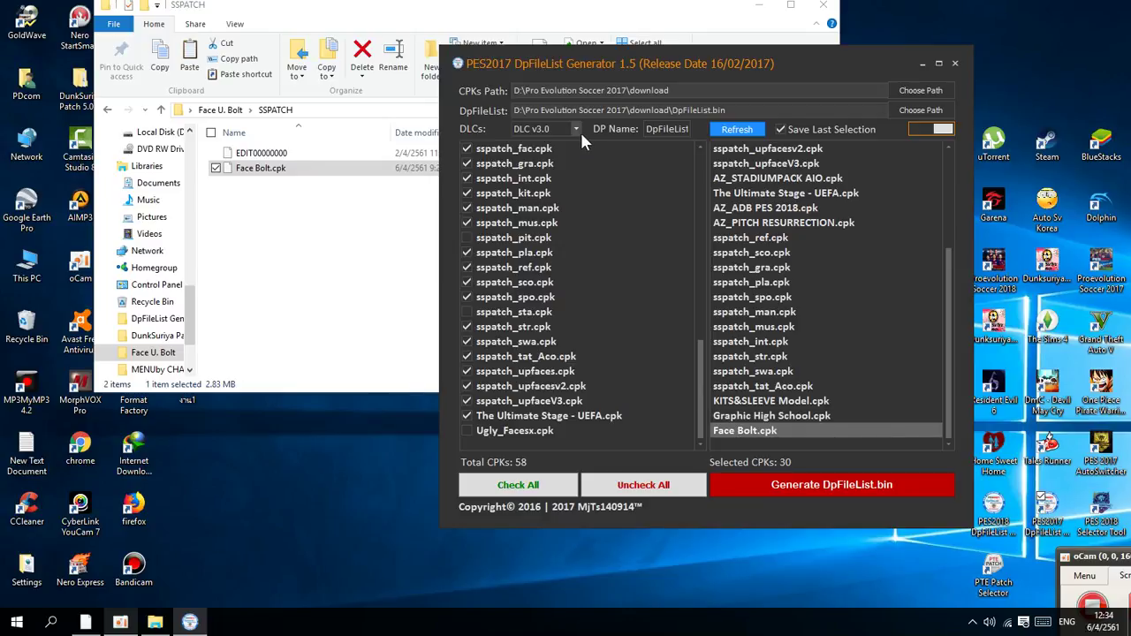
click(846, 487)
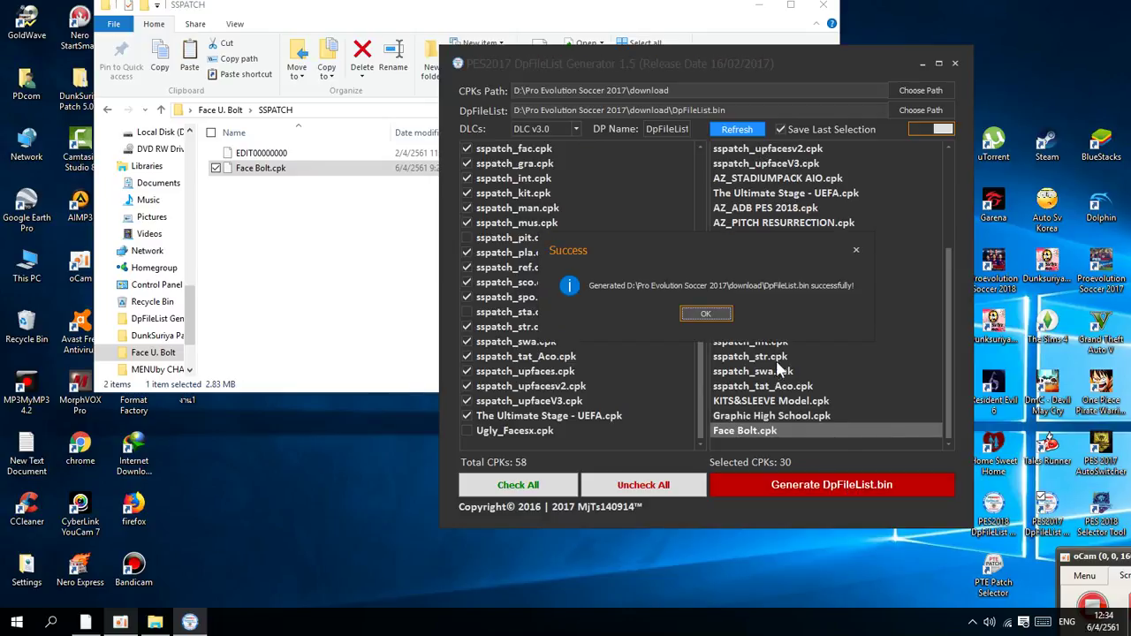
click(712, 315)
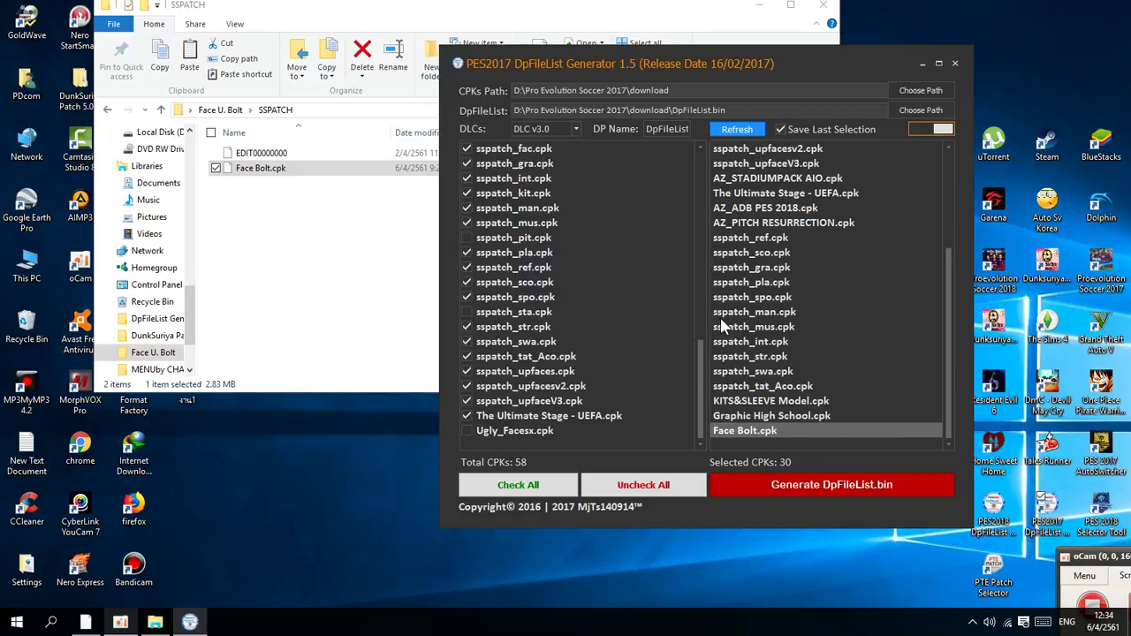
click(954, 63)
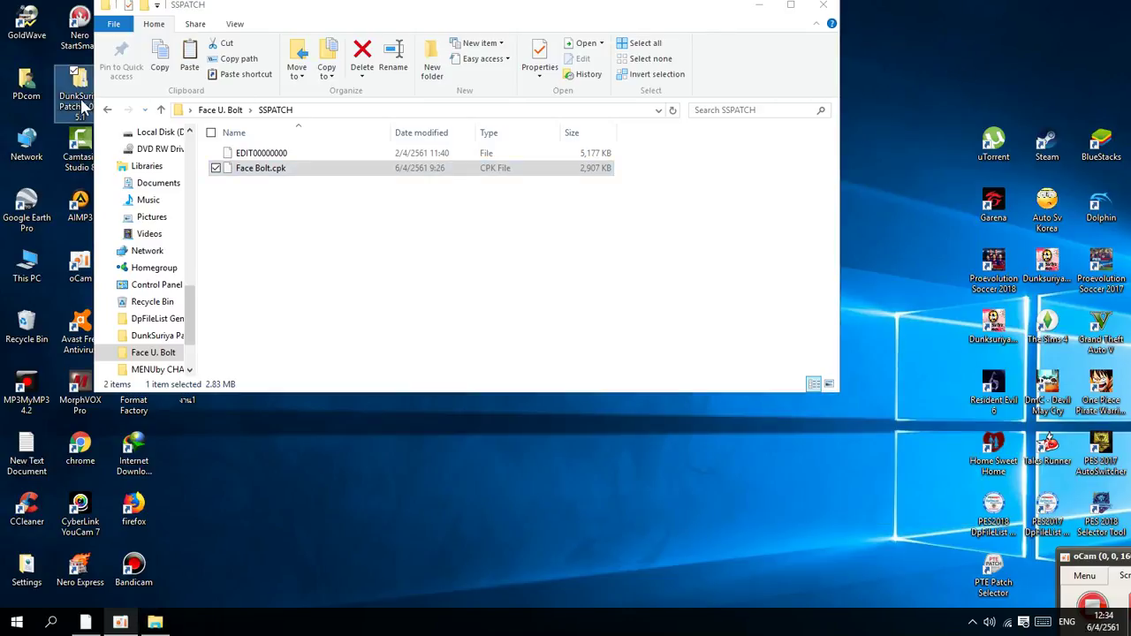
- Review Face Bolt.cpk in the PTE PATCH folder and return to the Face U. Bolt folder
click(107, 110)
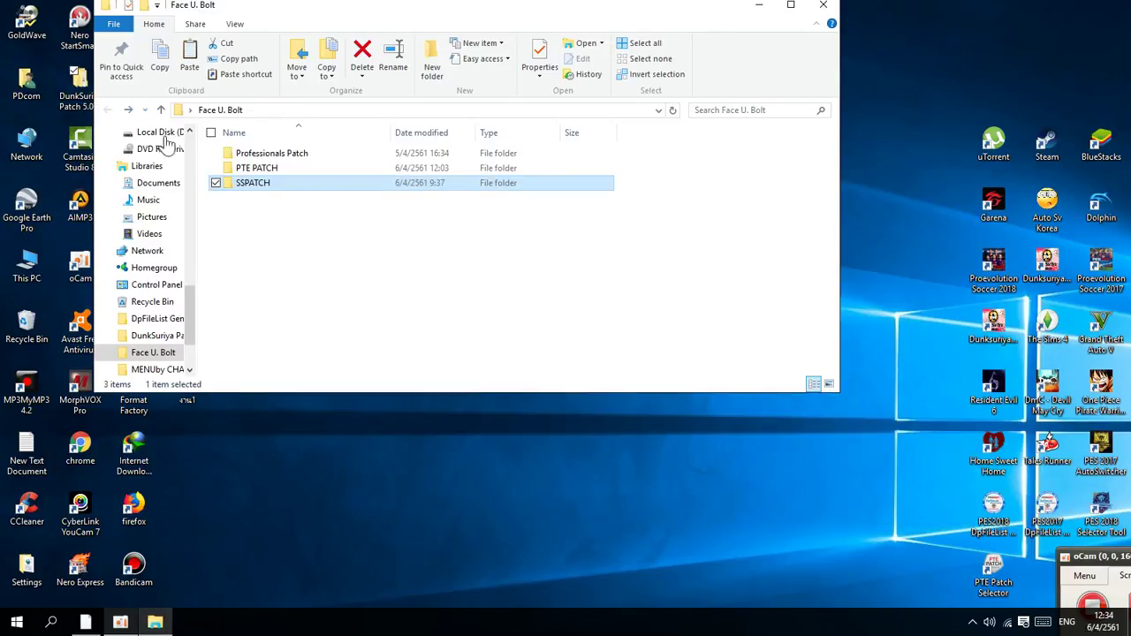
double_click(303, 173)
click(300, 176)
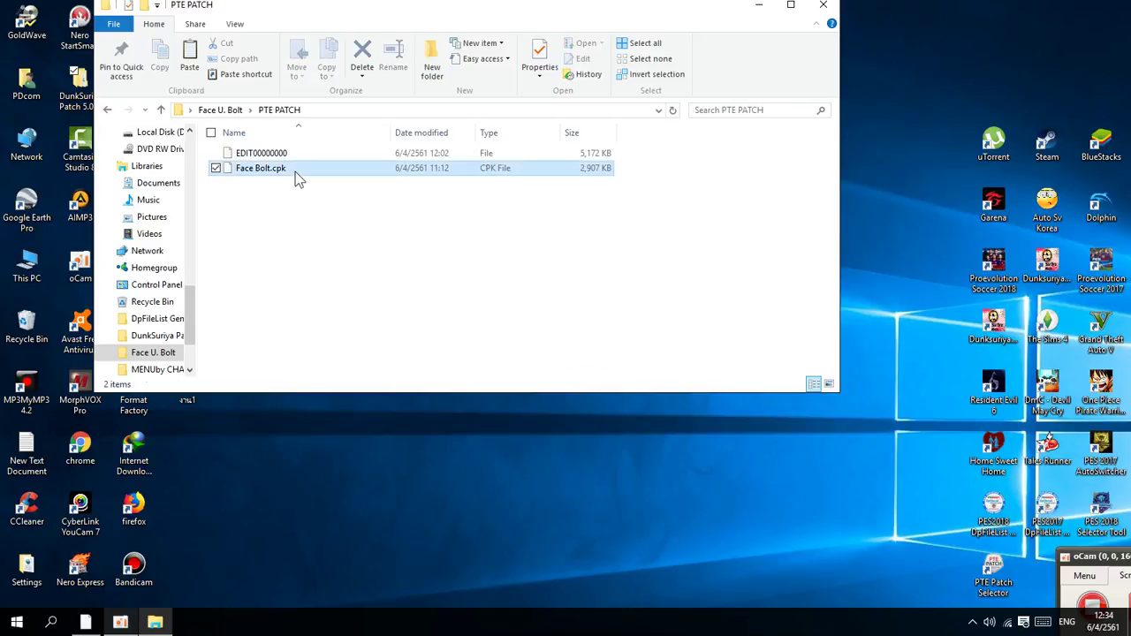
click(107, 110)
- Review Face Bolt.cpk and MiniFace Bolt.cpk in the Professionals Patch folder, and return to the parent folder
double_click(252, 155)
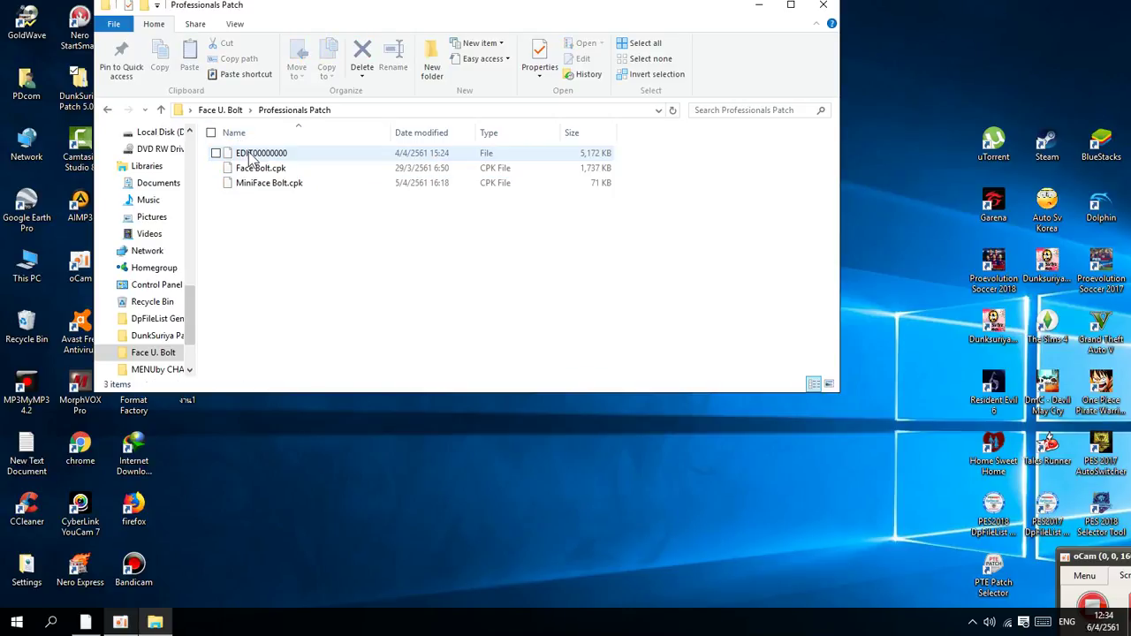
click(259, 172)
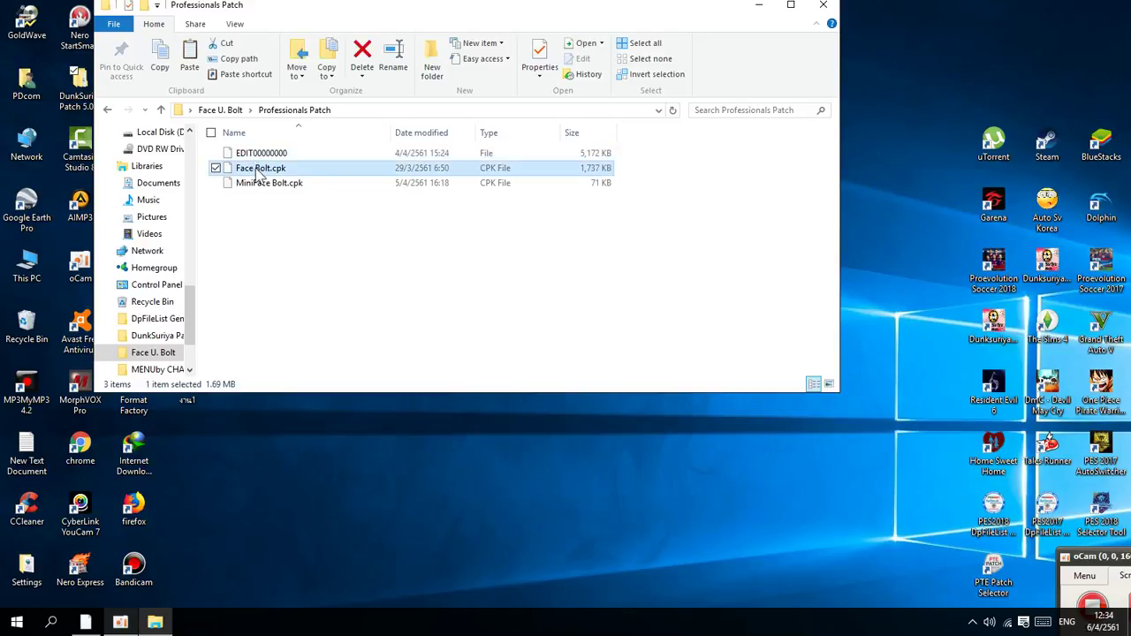
click(257, 189)
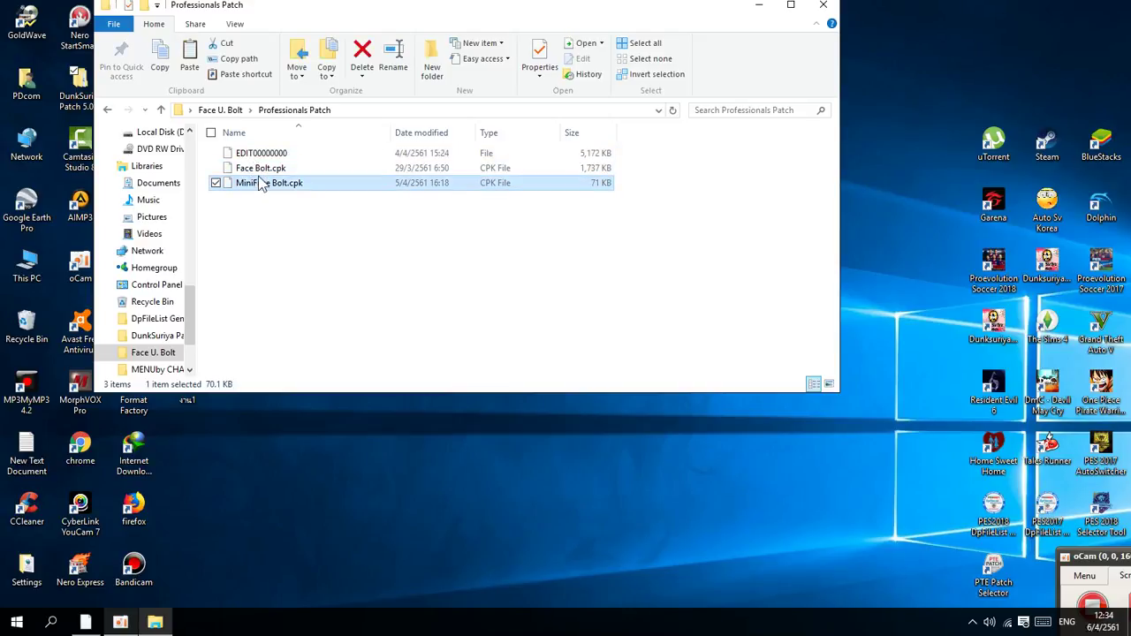
click(257, 170)
click(250, 186)
click(107, 111)
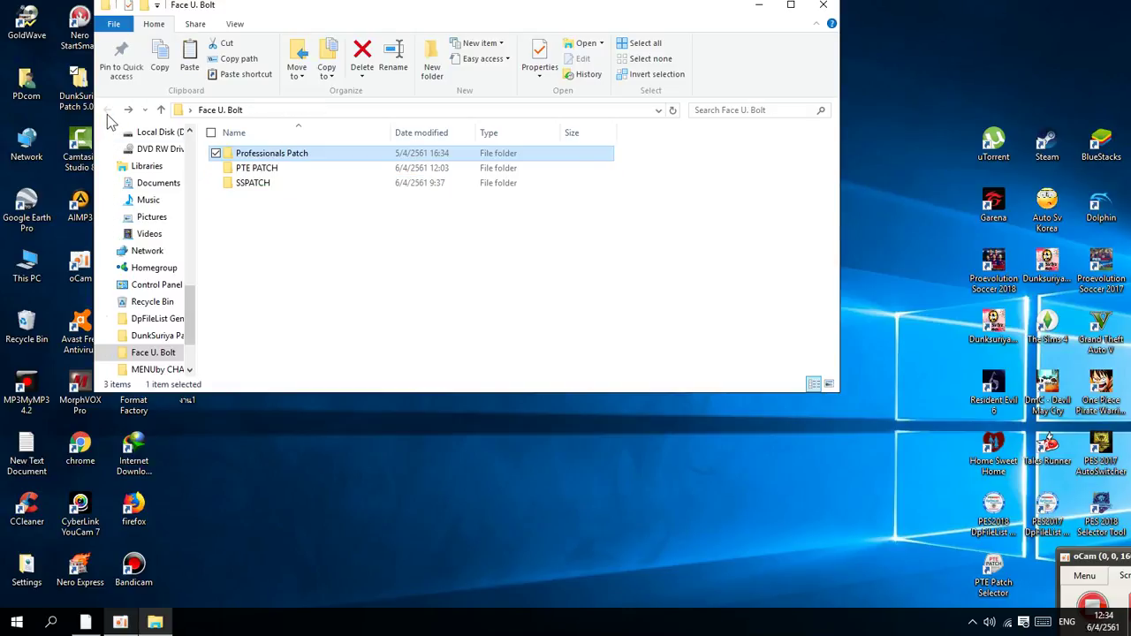
- Go through the Professionals Patch, PTE PATCH and SSPATCH folders in turn and close the Face U. Bolt window
click(254, 156)
click(288, 170)
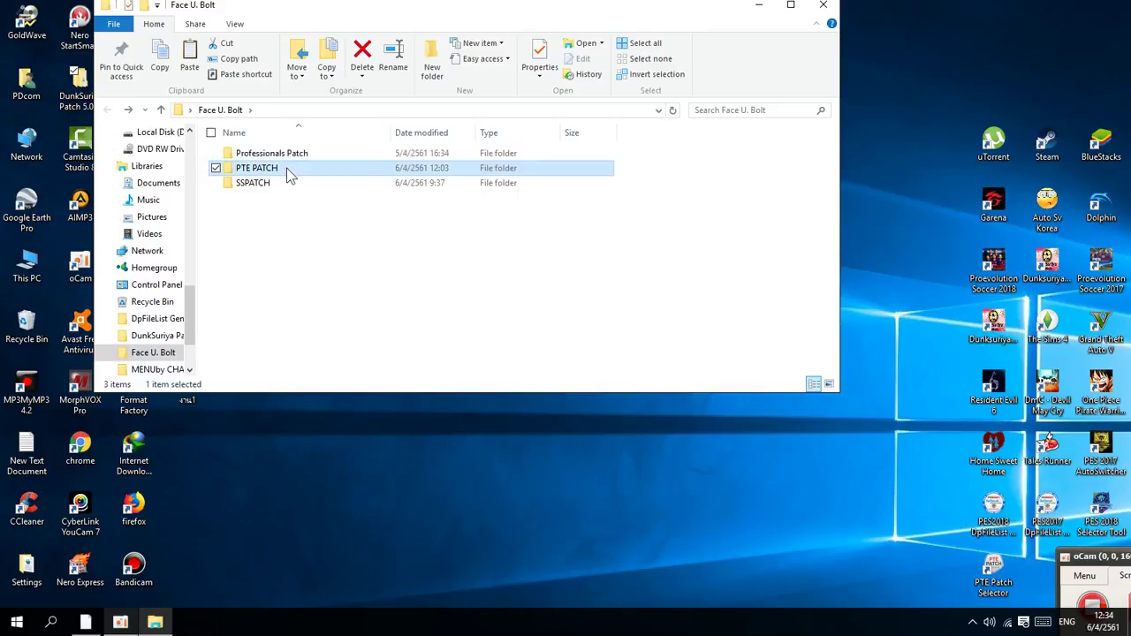
click(280, 183)
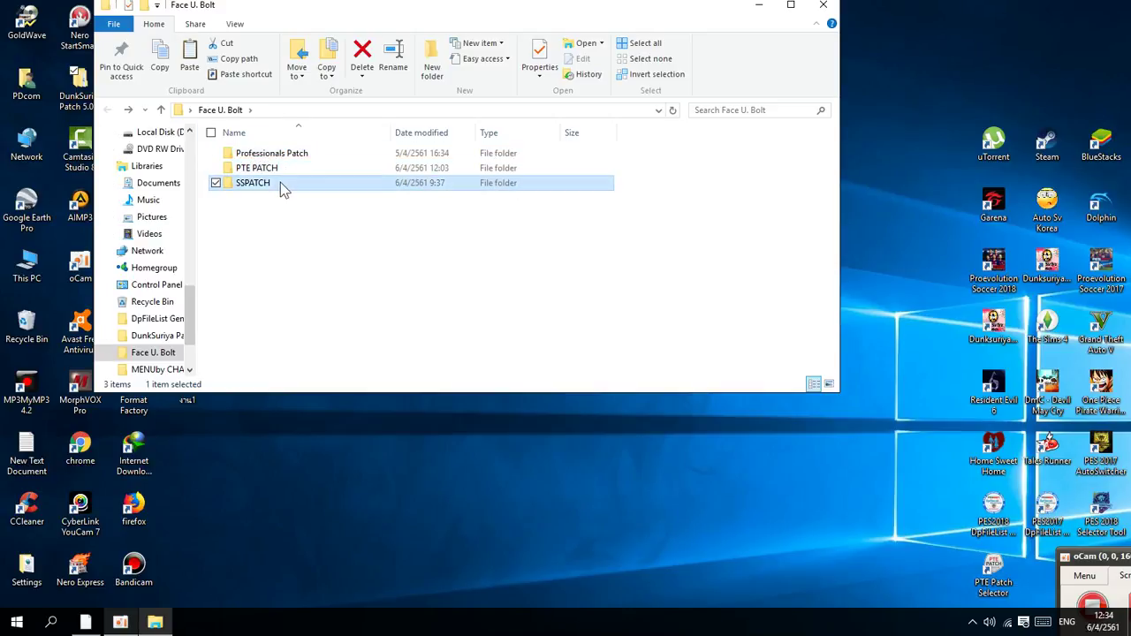
click(824, 7)
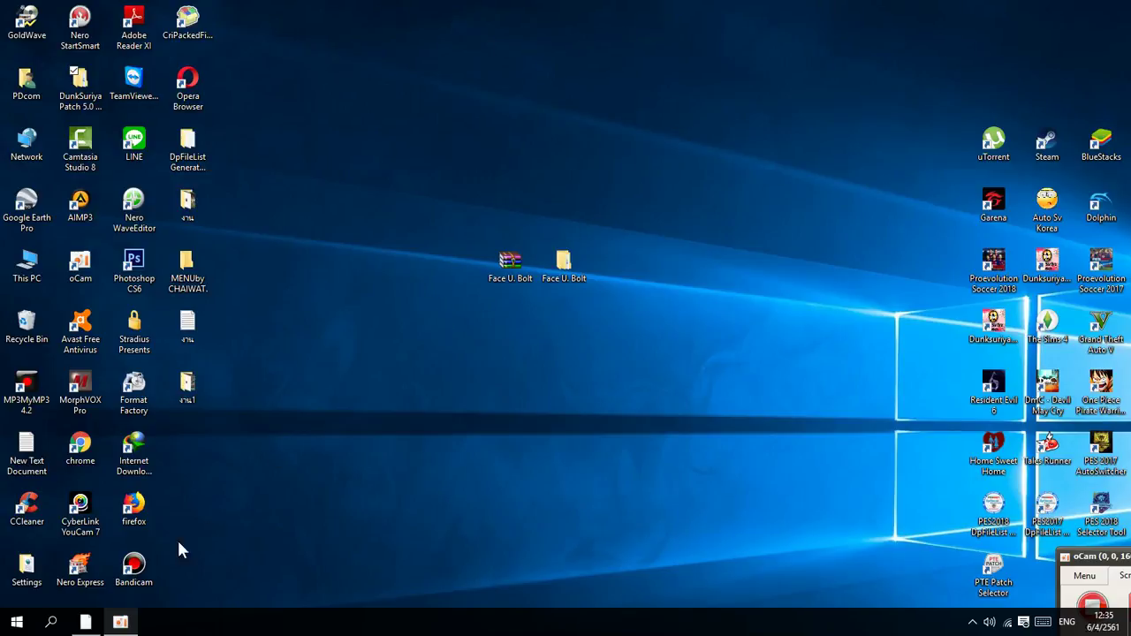
- Switch to the browser and look through the U.Bolt PES 2017 blog post's download link and preview images
click(86, 624)
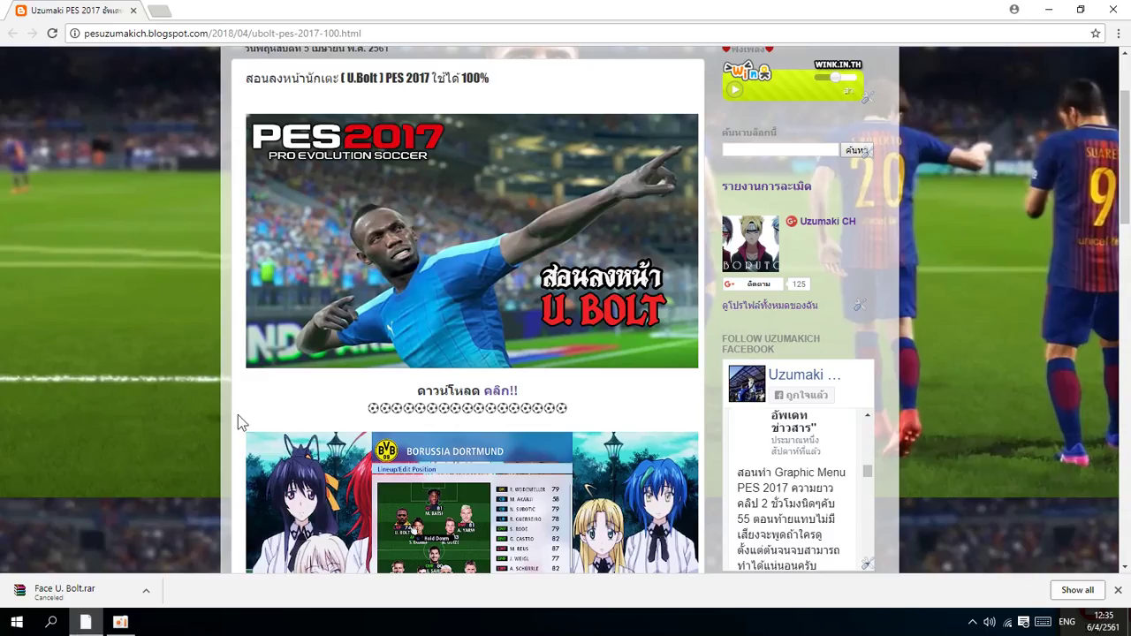
scroll(234, 417, down, 4)
scroll(231, 420, up, 5)
scroll(231, 420, down, 7)
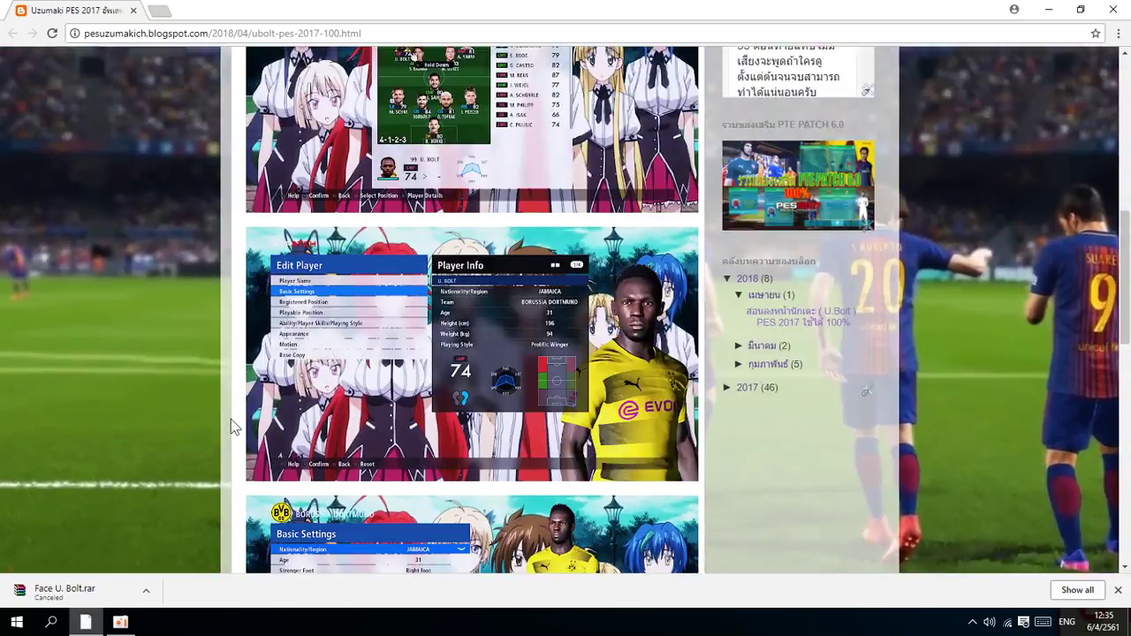
scroll(230, 419, down, 10)
scroll(231, 419, up, 15)
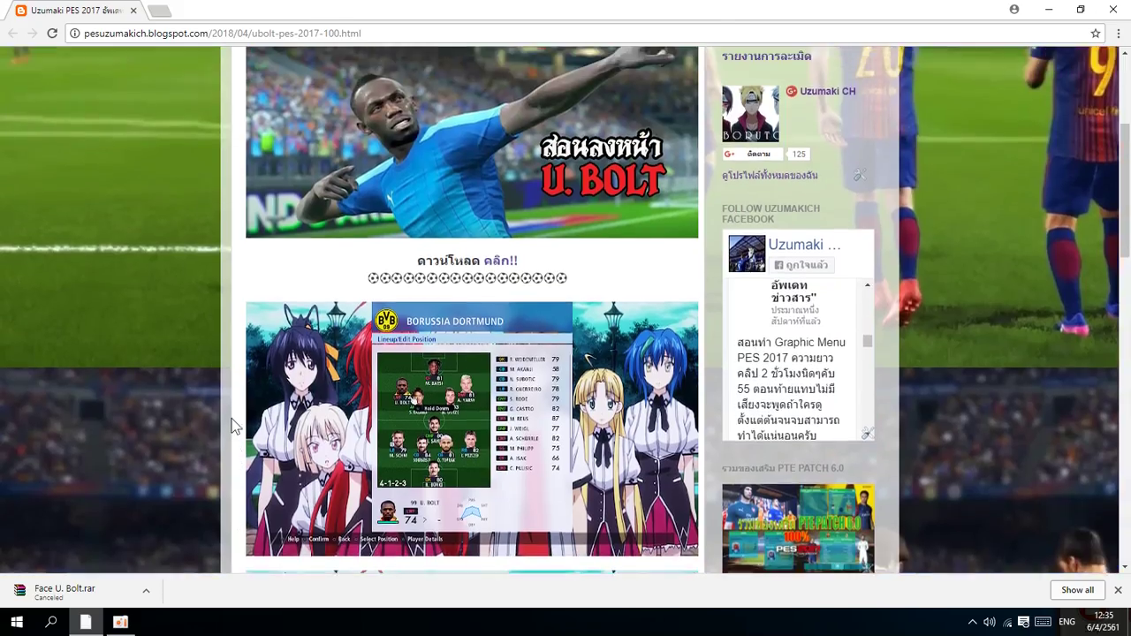
scroll(234, 427, up, 3)
click(120, 622)
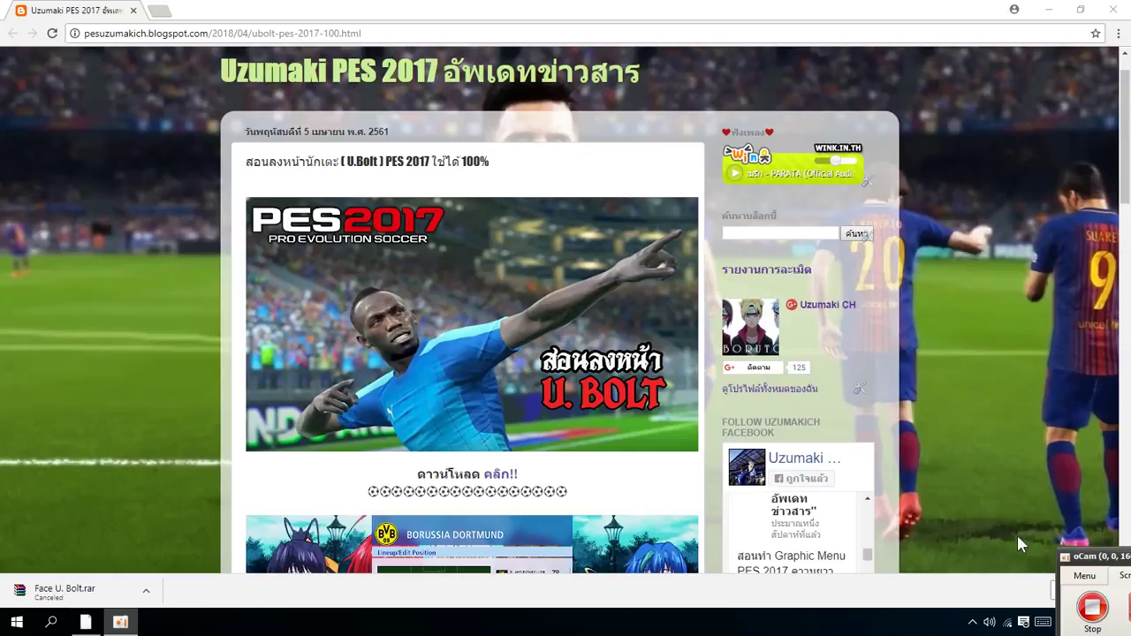